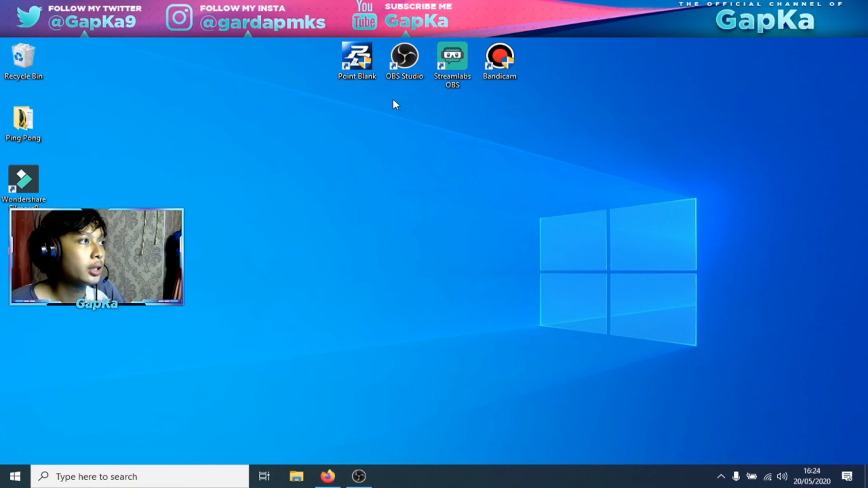
drag(392, 98, 456, 68)
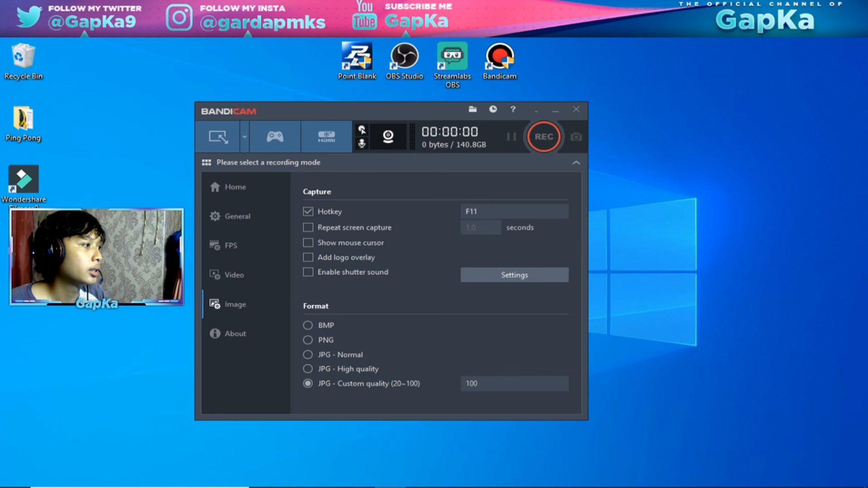
drag(866, 46, 210, 430)
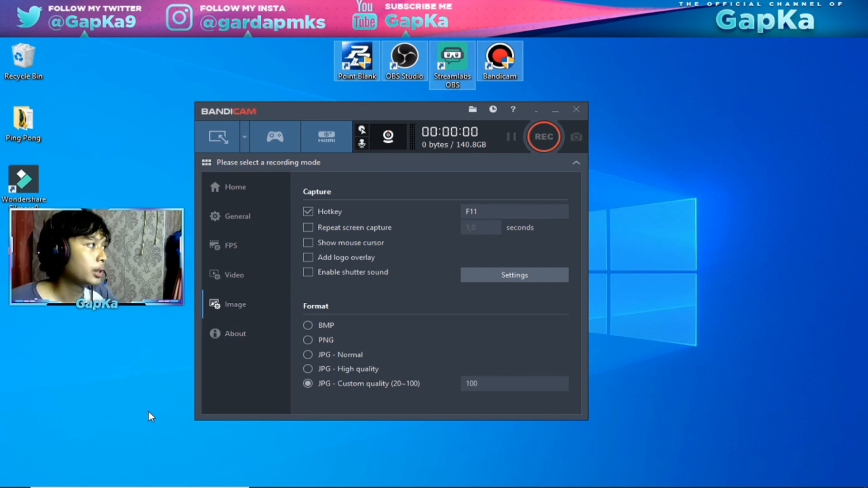
- Switch the screen recording mode to Fullscreen
click(245, 135)
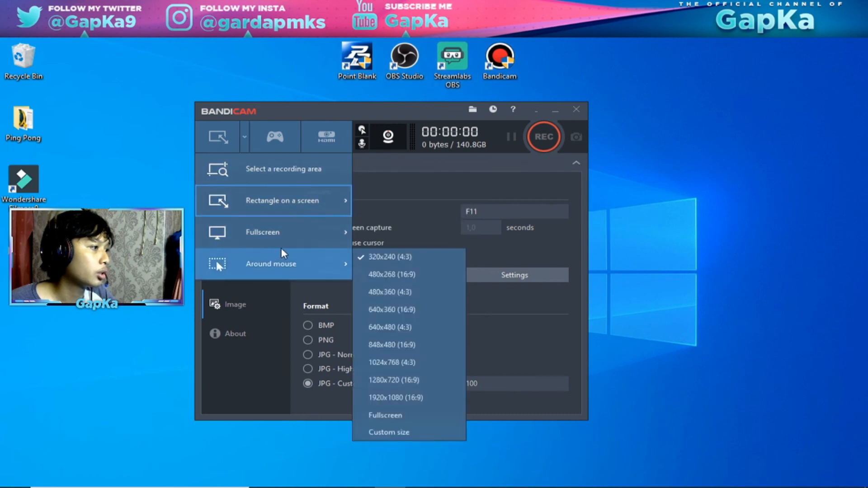
click(326, 232)
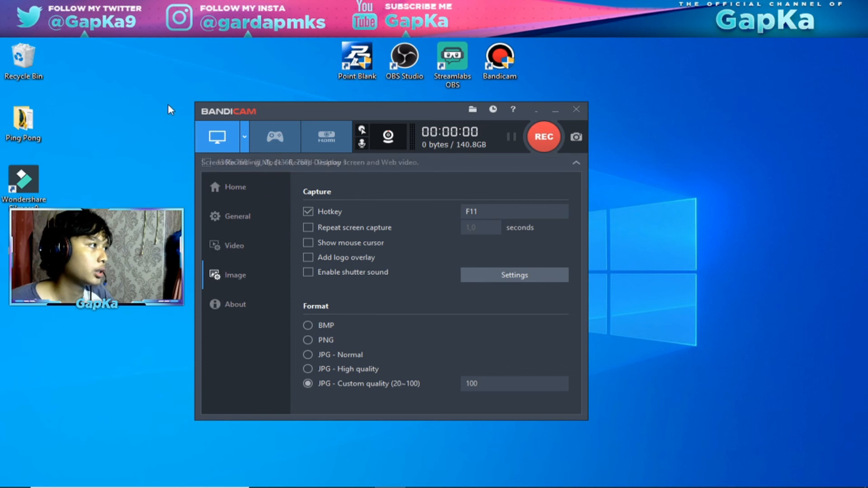
drag(172, 93, 603, 425)
- Select a custom recording area of about 667x564 over the desktop, reposition its frame, and close the recording rectangle
click(244, 132)
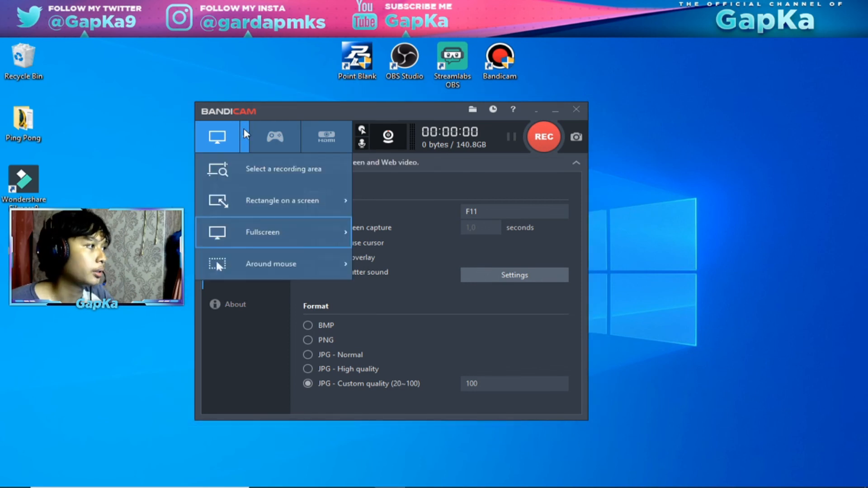
click(256, 173)
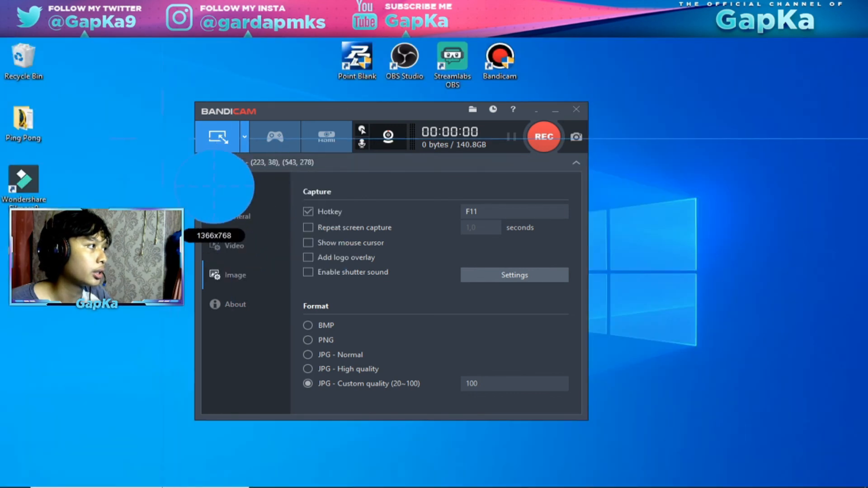
drag(179, 98, 602, 431)
drag(306, 88, 290, 106)
drag(412, 94, 287, 127)
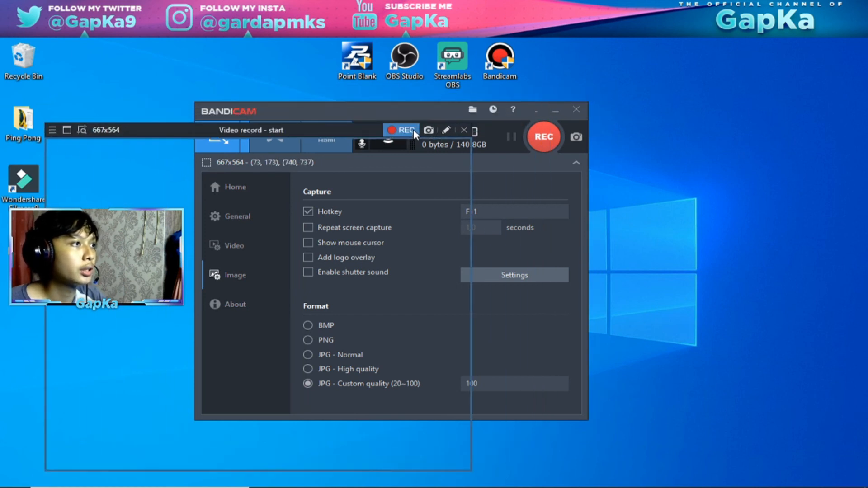
click(464, 130)
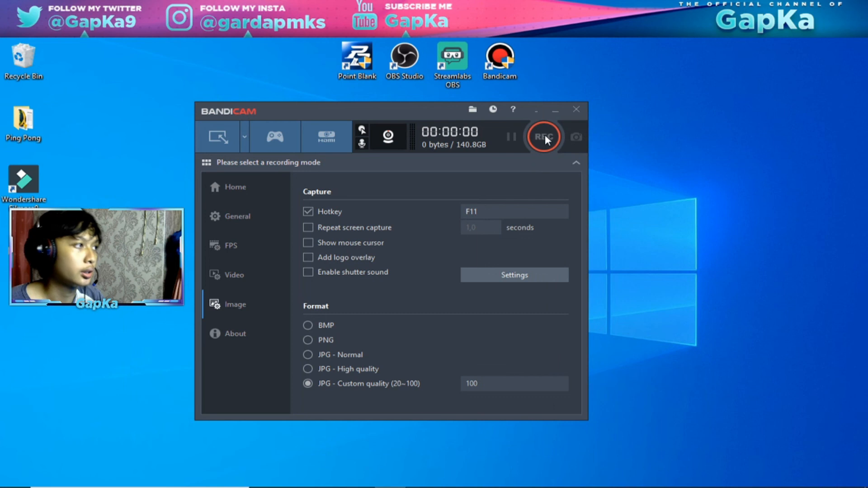
- Check the video recording settings, return to the home page, and select the game recording mode
click(235, 284)
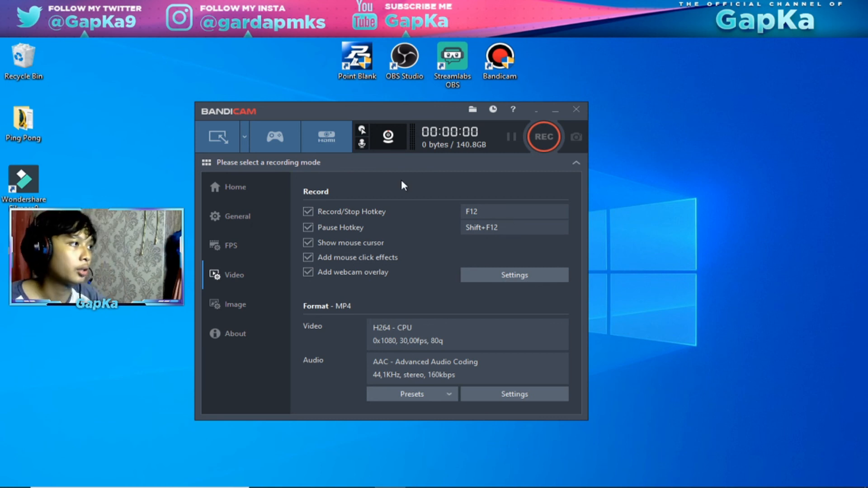
click(237, 192)
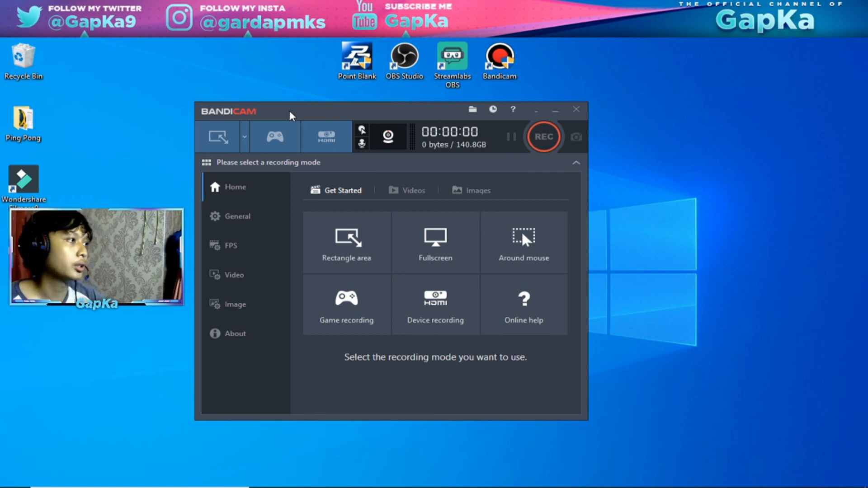
click(280, 146)
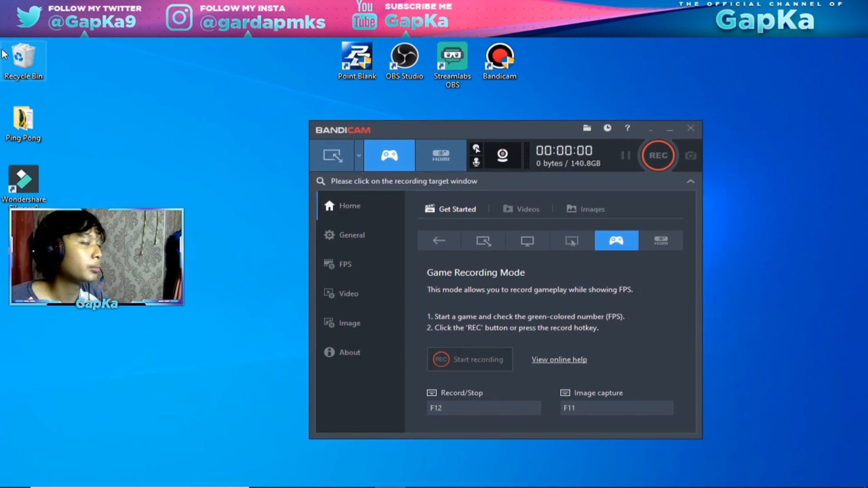
- Look over the FPS overlay and FPS limit settings for game recording
click(385, 270)
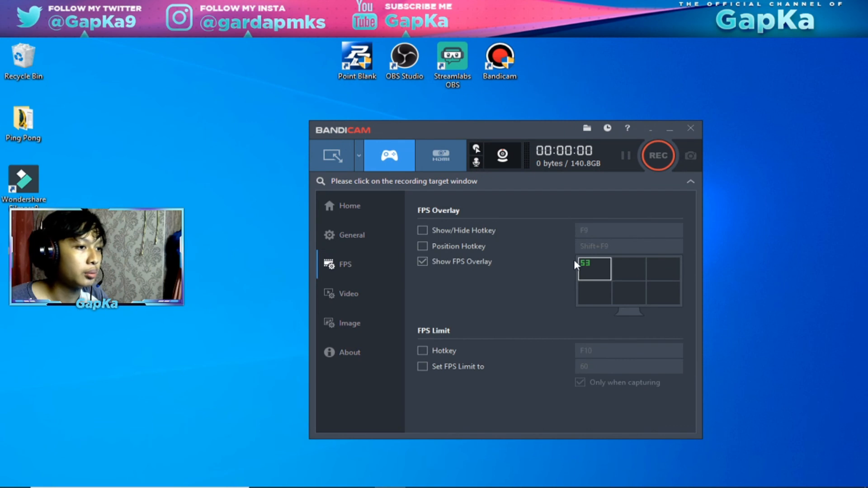
drag(434, 131, 413, 127)
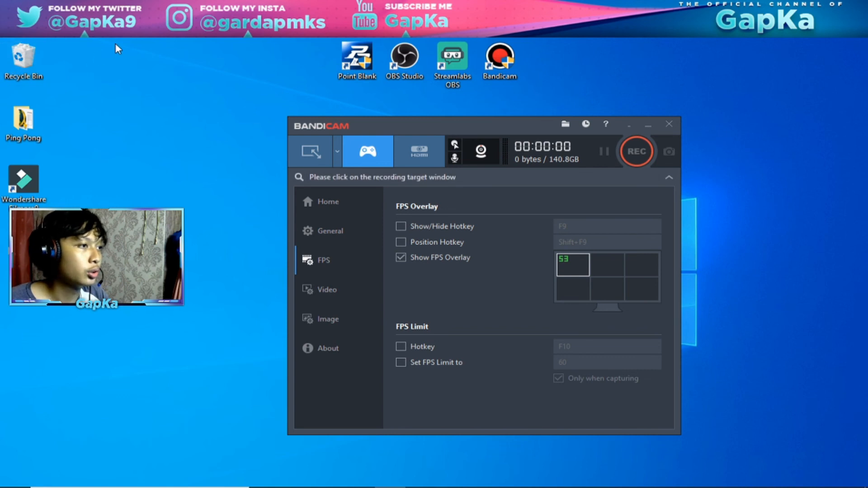
click(373, 150)
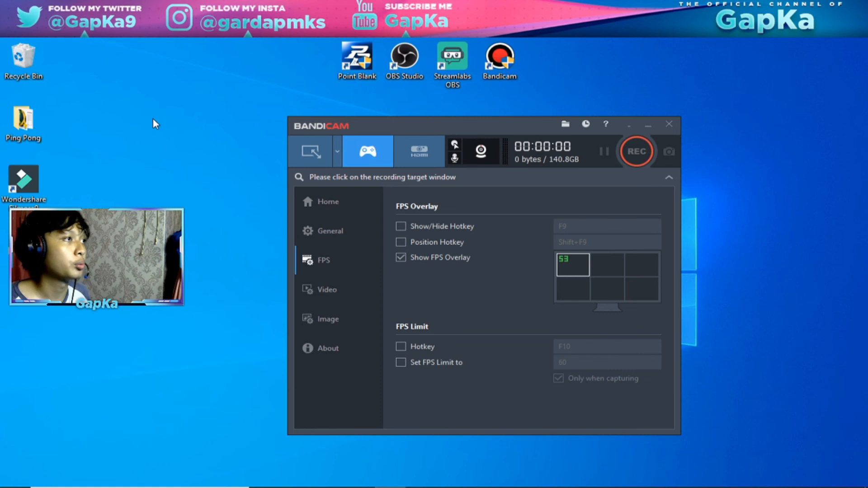
click(379, 159)
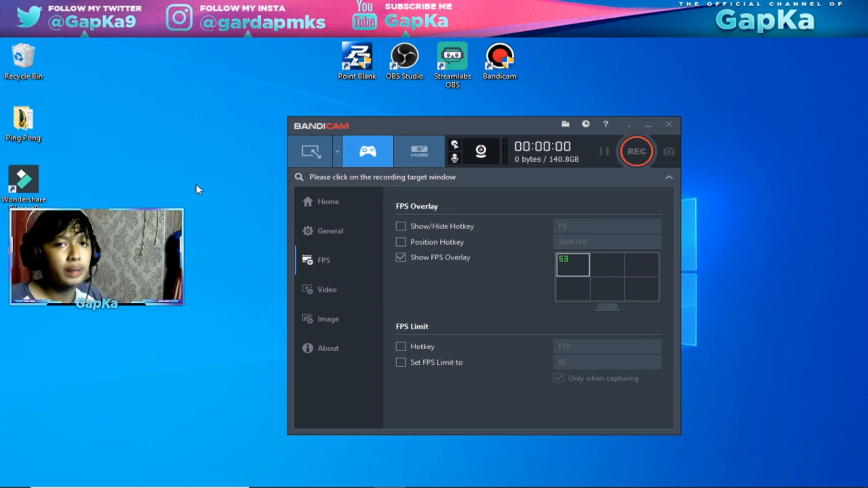
- Open the webcam recording settings, keep the webcam overlay enabled, and choose saving the webcam video as a separate .mp4 file
click(481, 151)
click(355, 177)
click(355, 177)
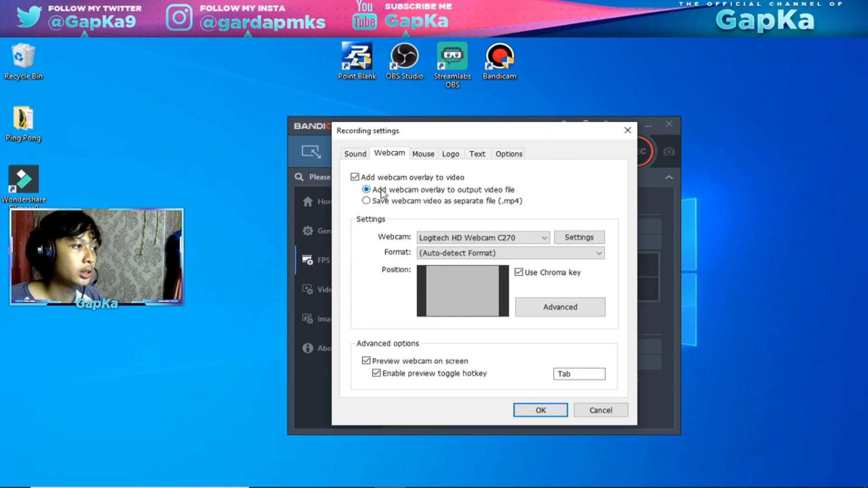
click(391, 199)
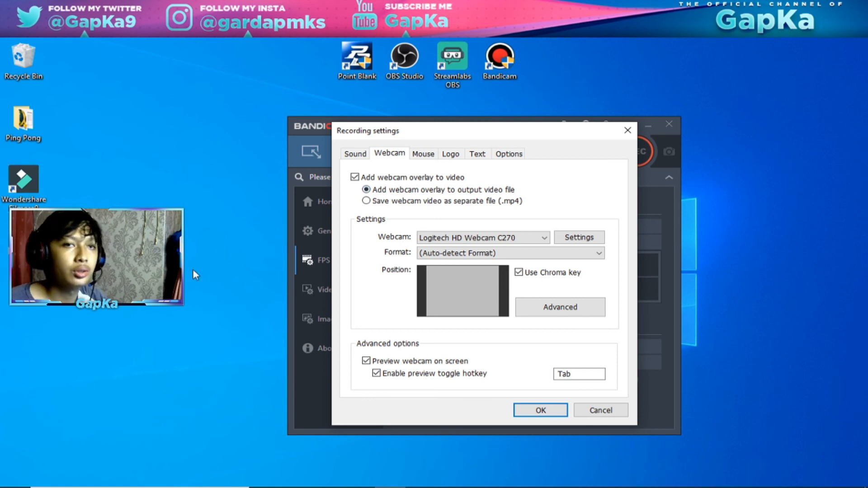
click(235, 273)
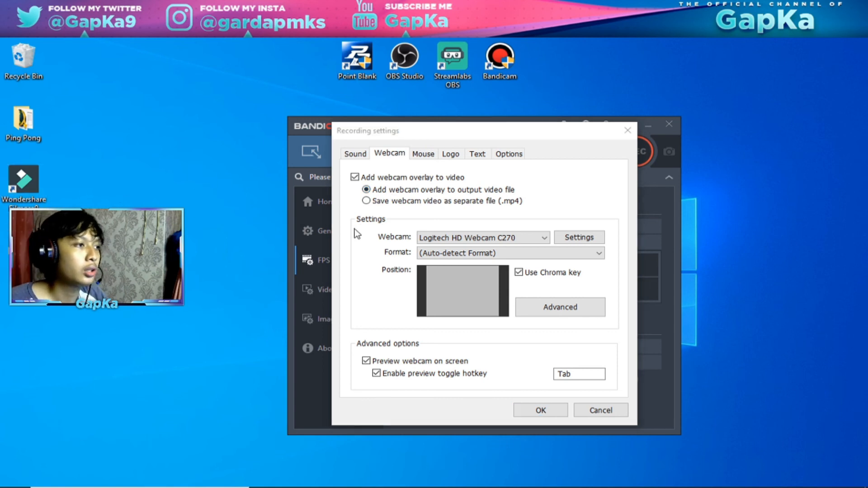
click(379, 205)
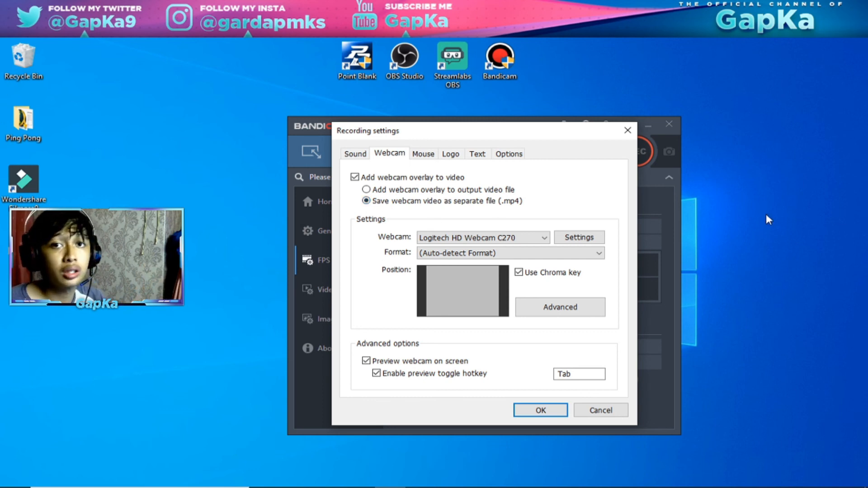
- Inspect the webcam device selection, the Logitech HD Webcam C270 properties, and the available webcam formats
click(446, 238)
click(446, 238)
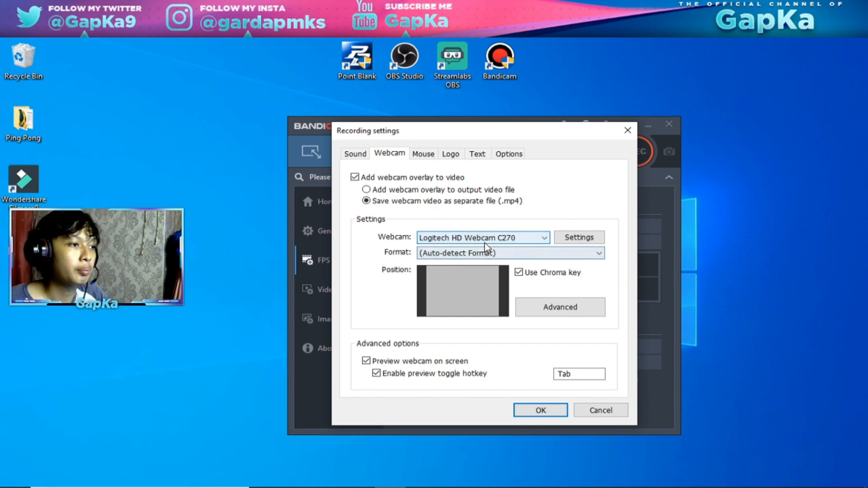
click(591, 240)
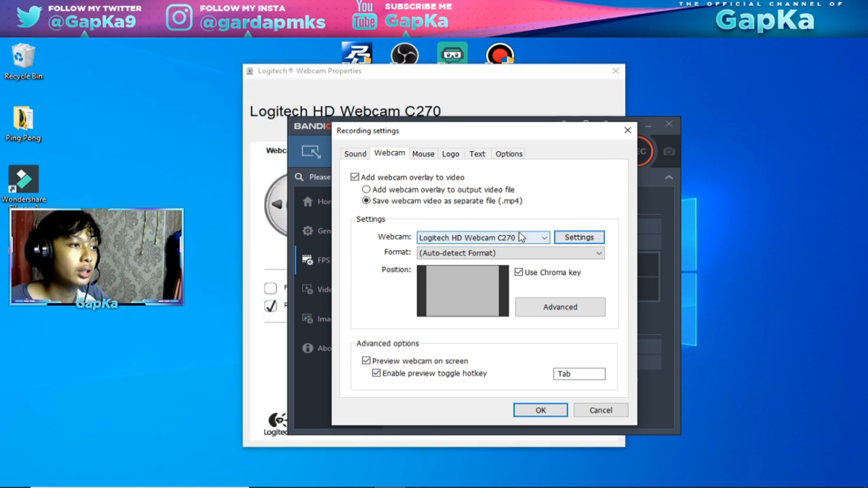
drag(536, 72, 692, 102)
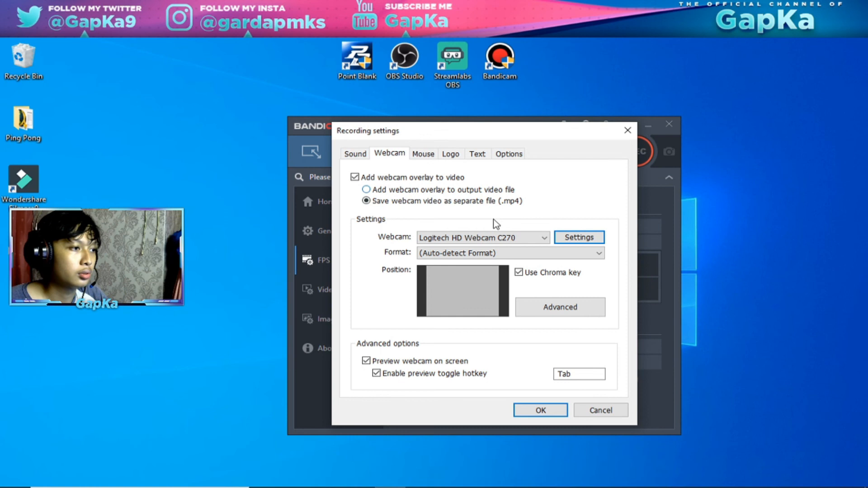
click(497, 253)
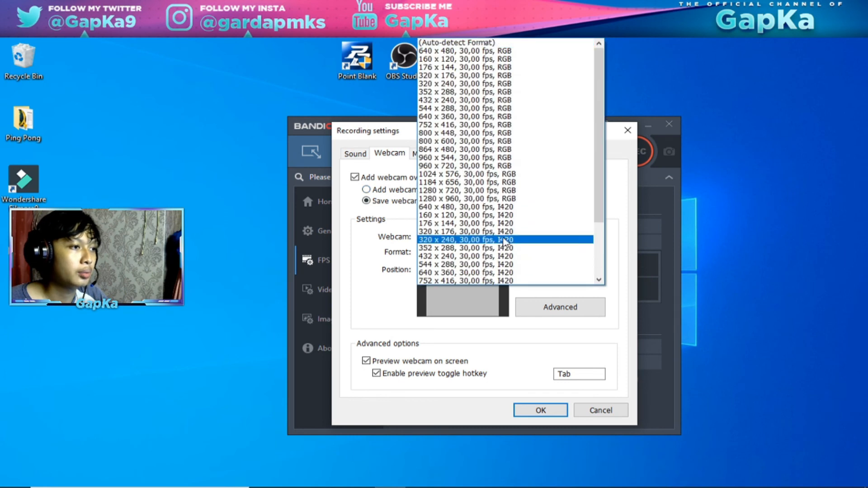
scroll(479, 221, down, 3)
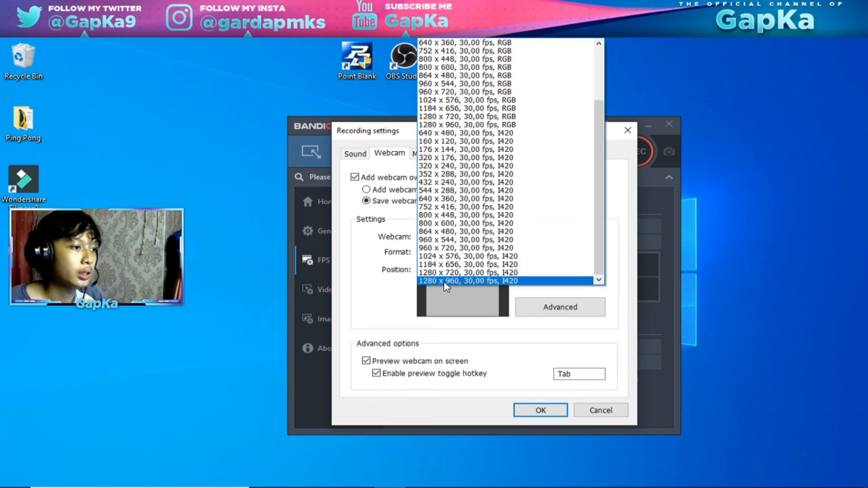
click(629, 246)
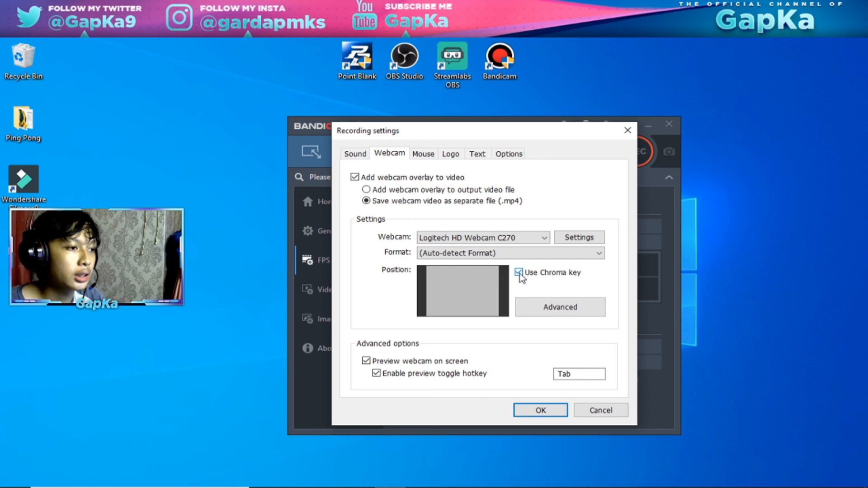
- In the advanced webcam settings, apply the upper-left preset, and adjust the overlay to 40% size, 6% X position and 52% Y position
click(570, 308)
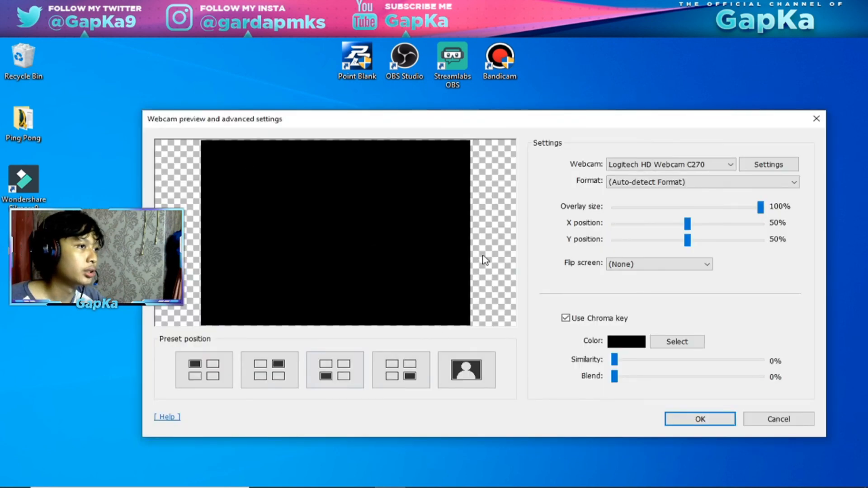
click(487, 362)
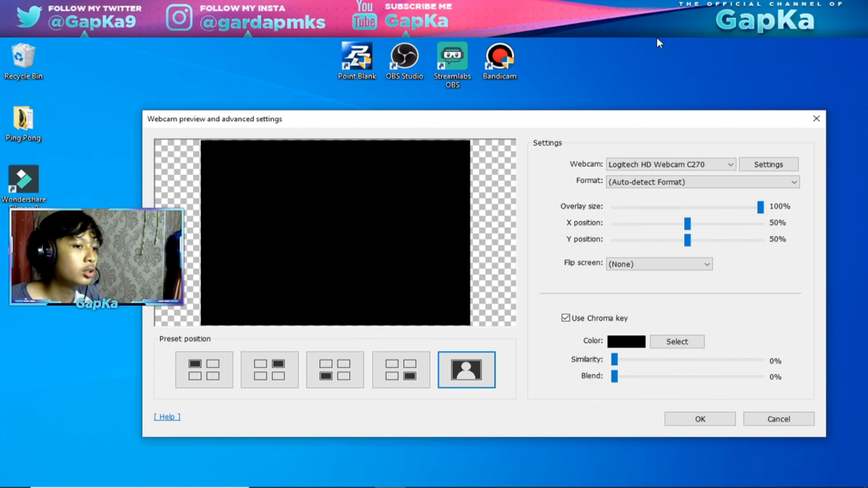
drag(117, 65, 534, 86)
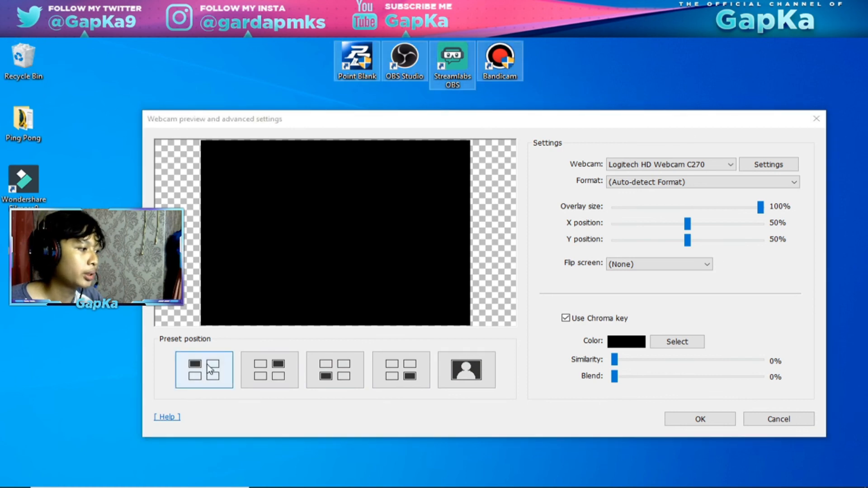
click(213, 370)
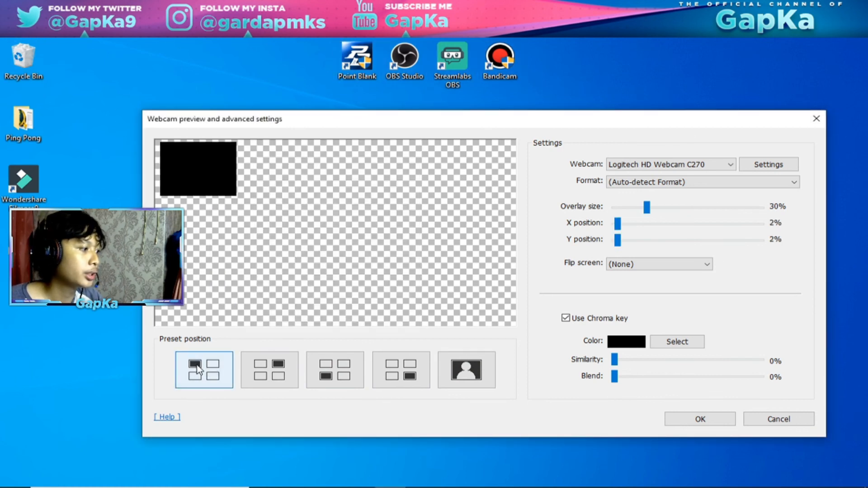
drag(617, 223, 690, 241)
drag(650, 212, 665, 225)
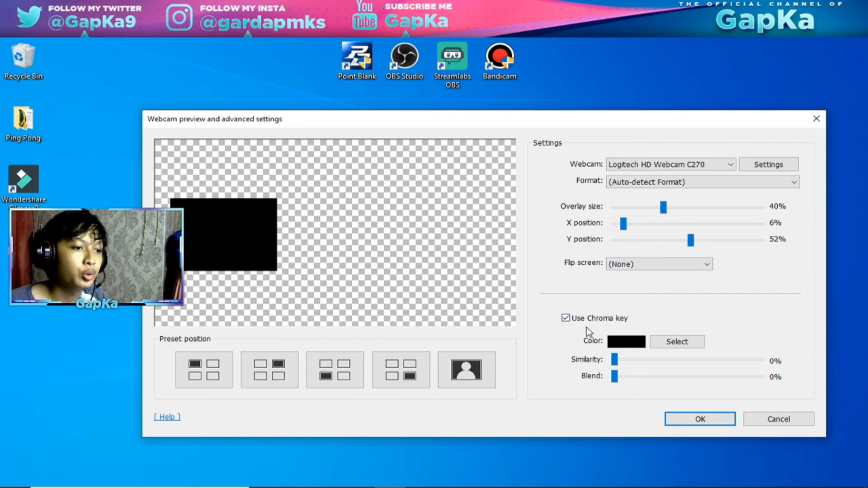
- Try toggling the chroma key, choosing a dark key color and adjusting similarity and blend, and cancel the advanced webcam settings
click(568, 319)
click(568, 319)
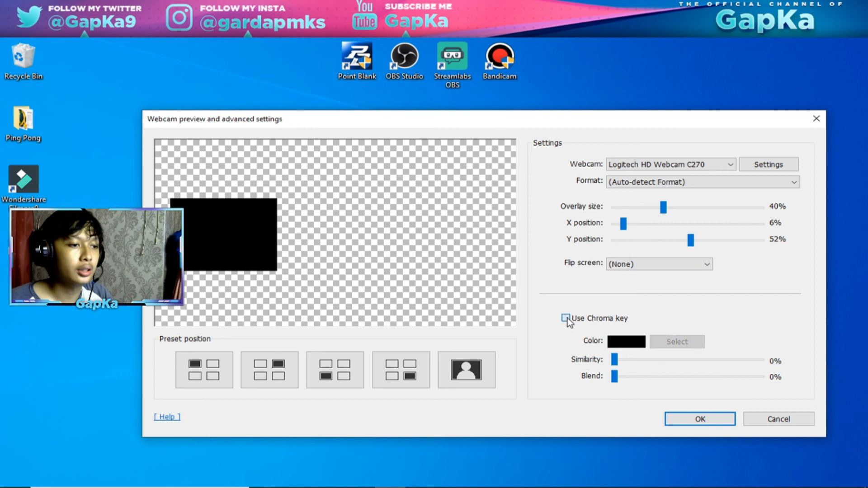
click(676, 342)
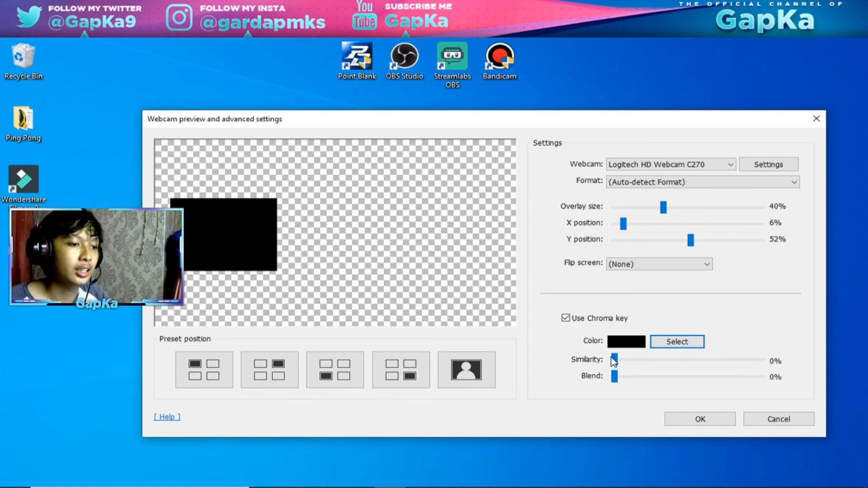
mouse_move(616, 362)
mouse_down()
mouse_move(624, 370)
mouse_move(609, 376)
mouse_up()
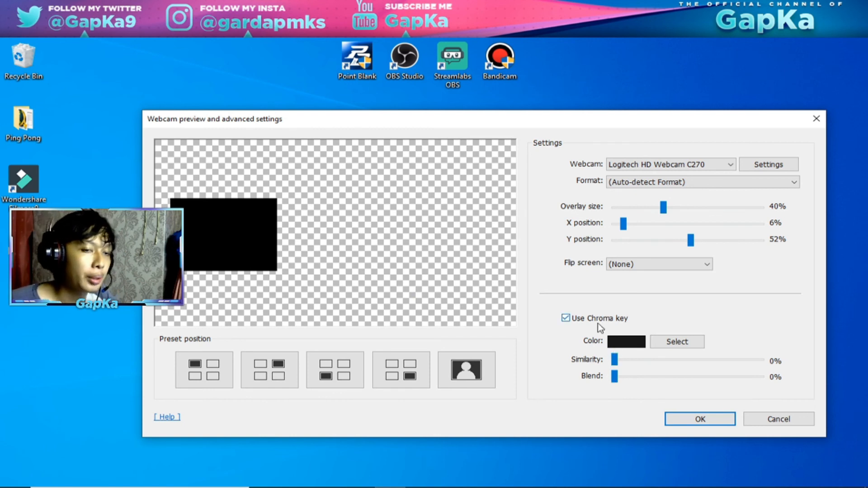
click(767, 420)
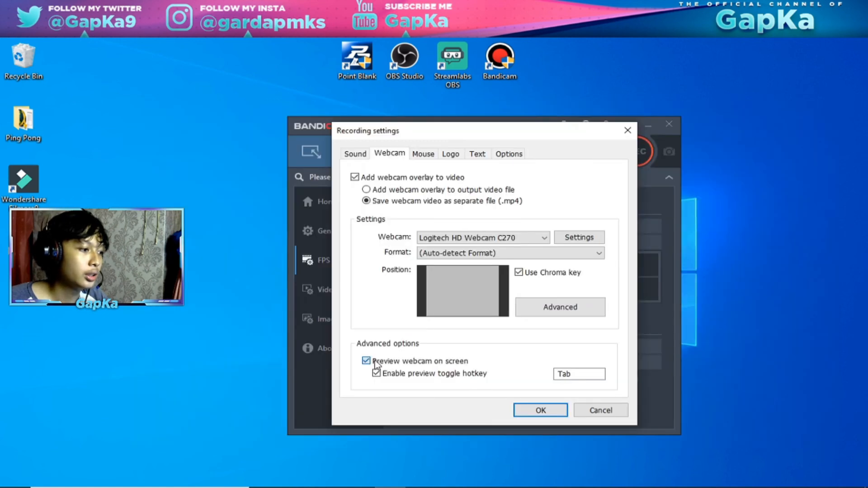
click(367, 363)
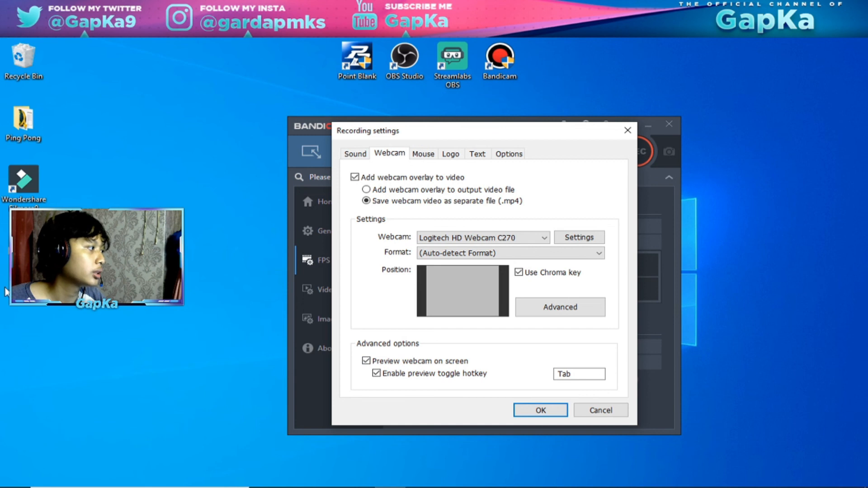
- Try toggling the webcam preview hotkey option and assigning F4 to it, and restore the enabled Tab hotkey
mouse_move(37, 310)
mouse_down()
mouse_move(137, 200)
mouse_move(136, 302)
mouse_up()
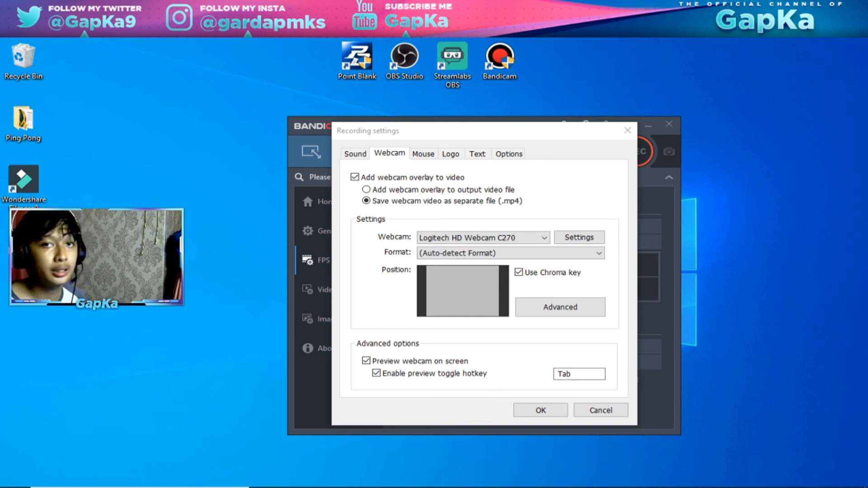
click(376, 373)
click(378, 372)
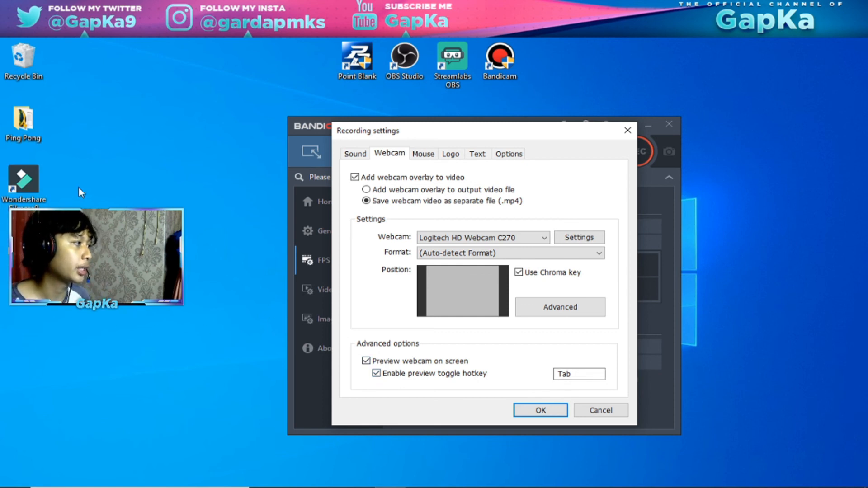
double_click(585, 376)
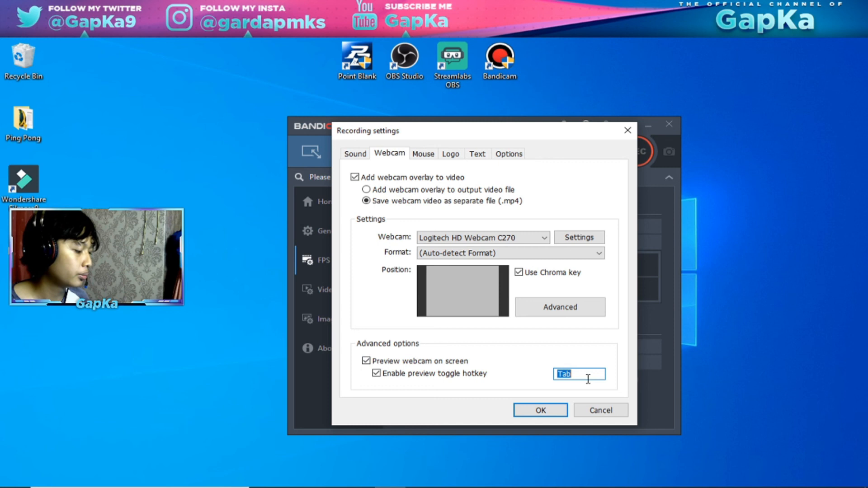
key(F4)
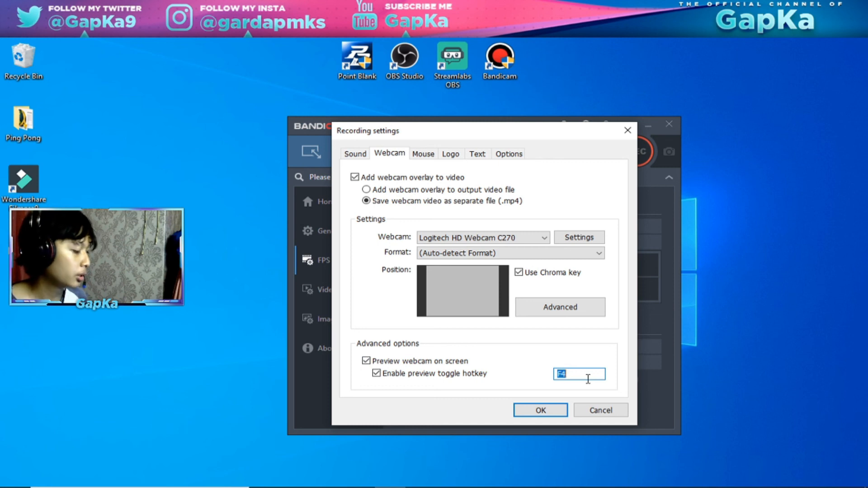
key(Tab)
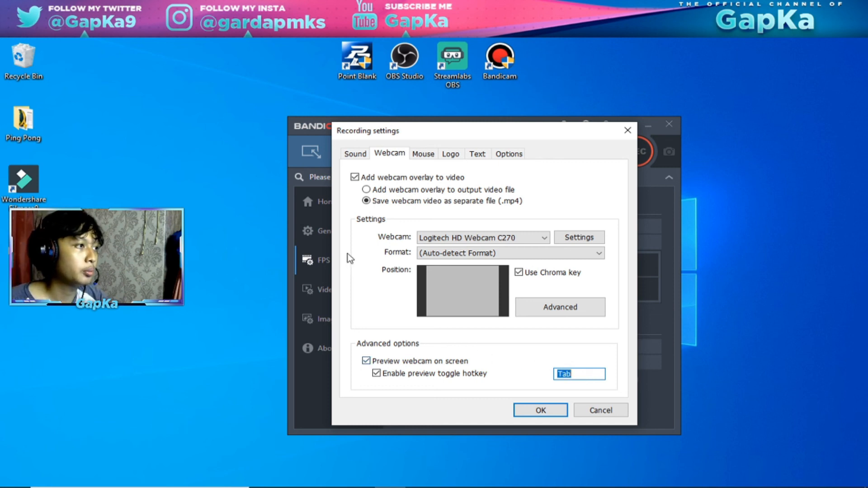
- Open the sound recording settings, keep sound recording enabled, and examine the available primary sound devices
click(357, 156)
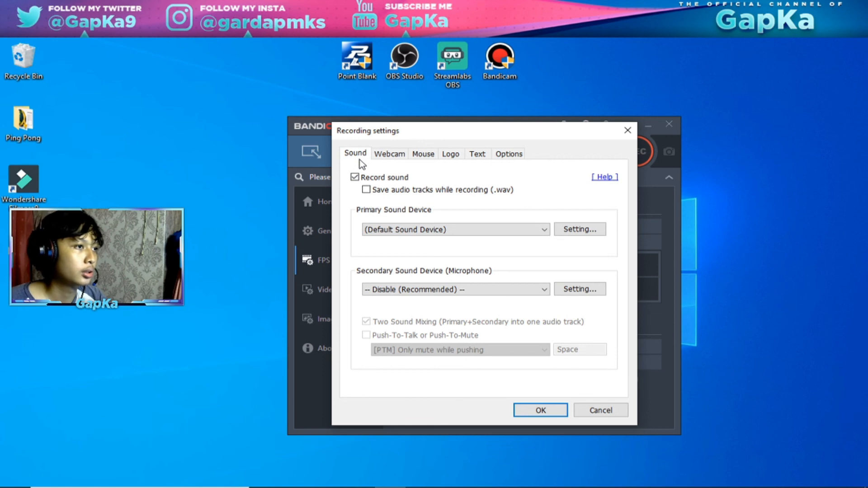
click(356, 177)
click(355, 177)
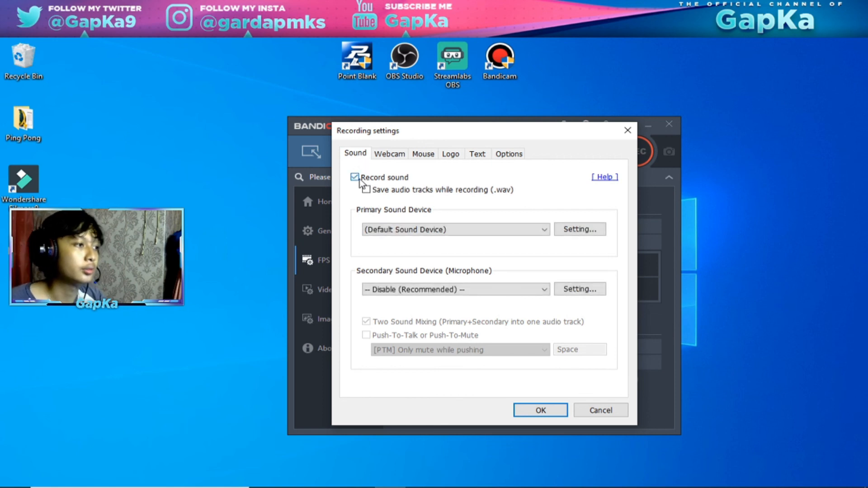
click(427, 231)
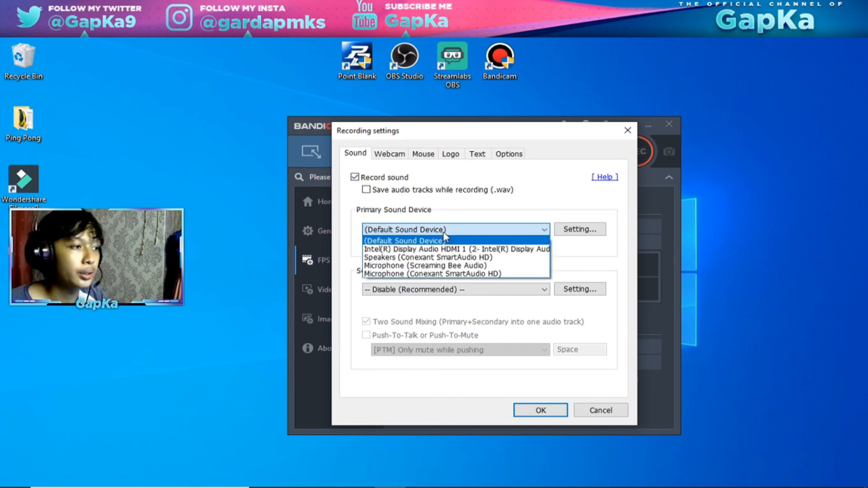
click(444, 235)
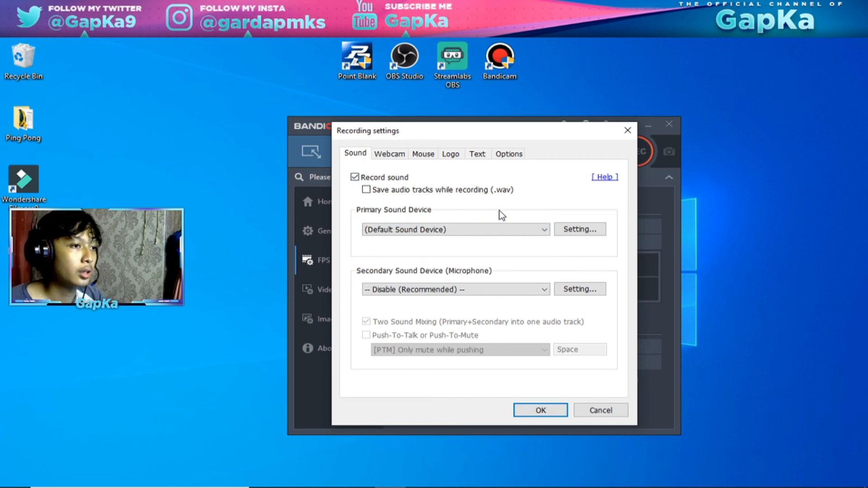
- Open the Windows playback devices for the primary sound device and play the open YouTube video to test the output level
click(585, 232)
click(169, 224)
click(151, 197)
click(172, 226)
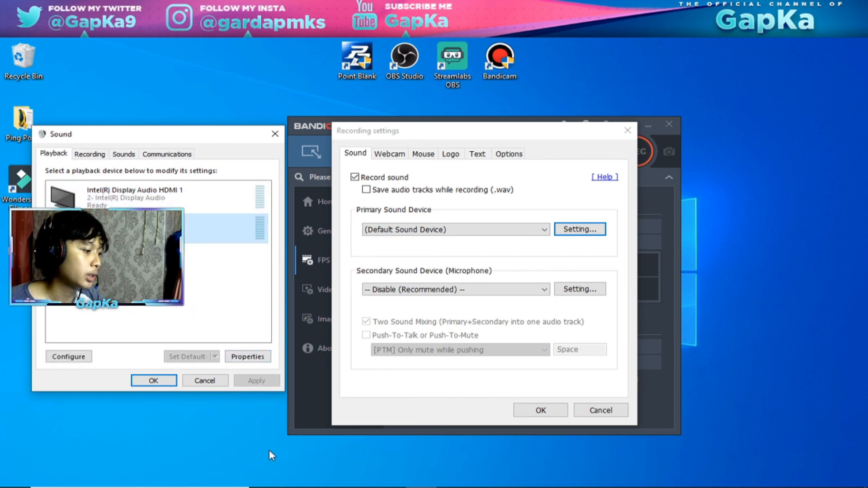
click(327, 479)
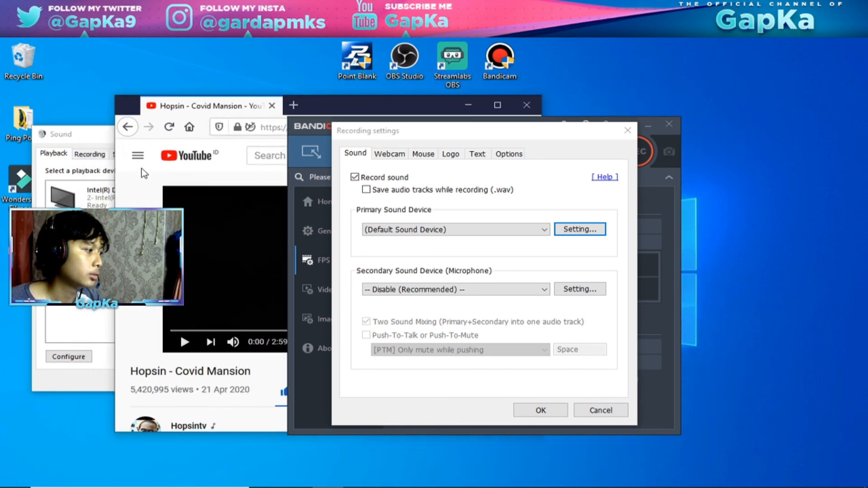
click(185, 342)
key(alt+Tab)
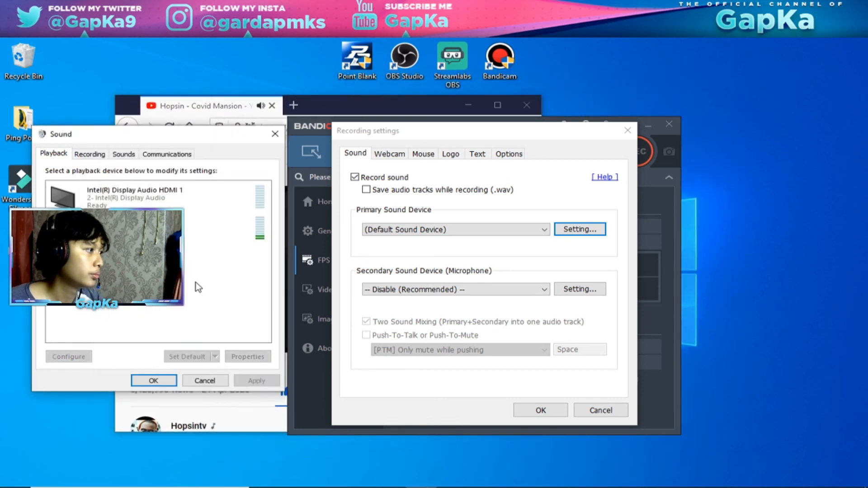
- Compare the playback devices' level meters and set the primary sound device to Speakers (Conexant SmartAudio HD)
click(256, 246)
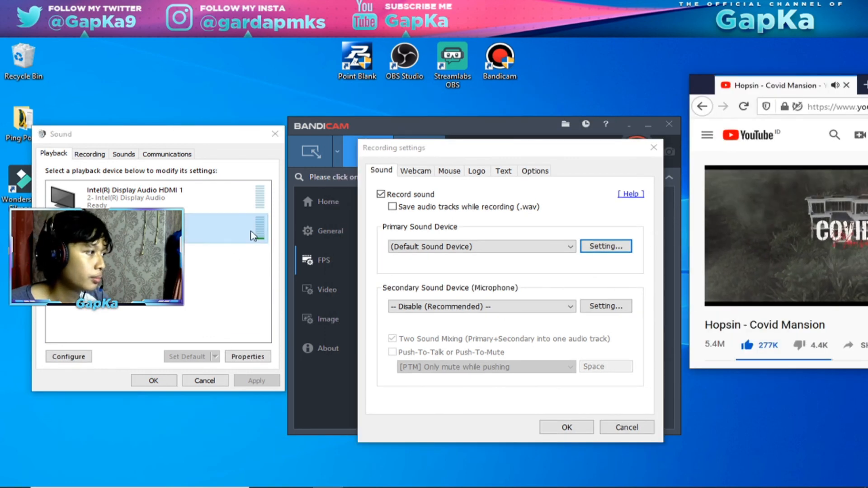
click(262, 205)
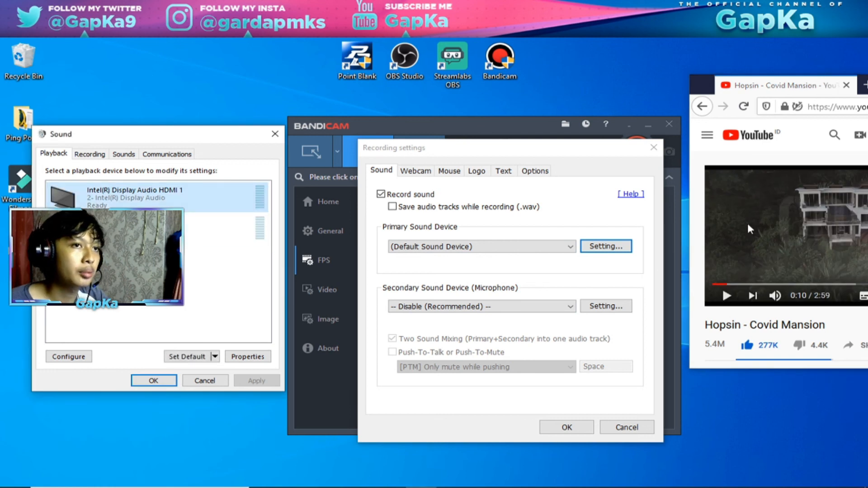
drag(697, 93, 718, 100)
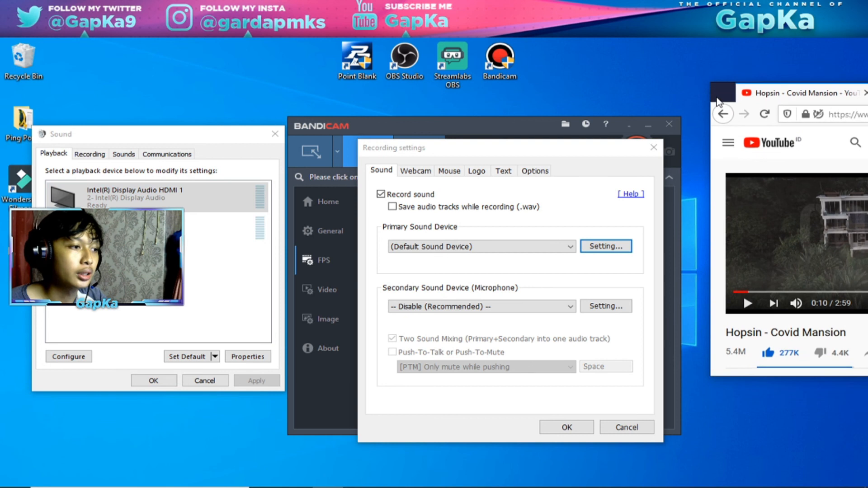
click(261, 223)
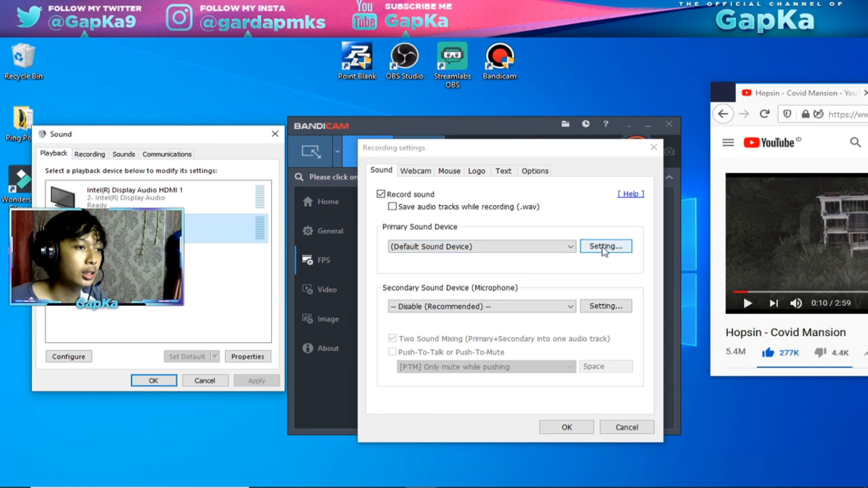
click(466, 248)
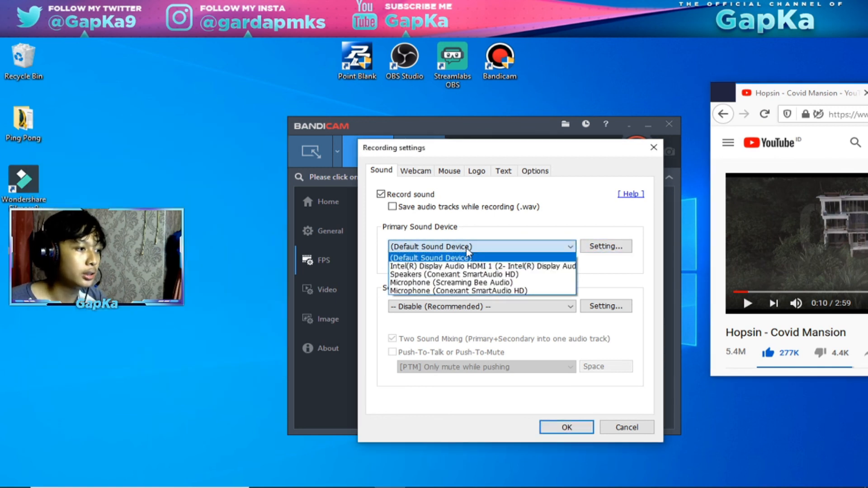
click(459, 276)
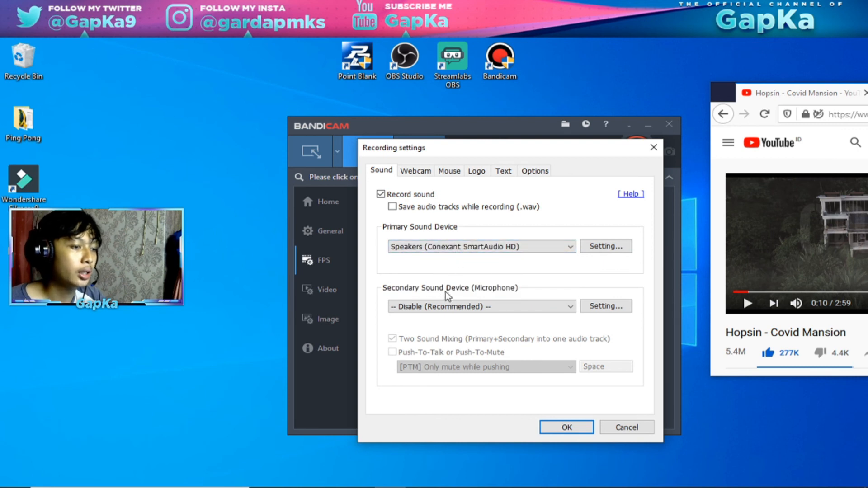
- Examine the secondary sound device choices and check the Conexant SmartAudio HD microphone's level among the Windows recording devices
click(445, 307)
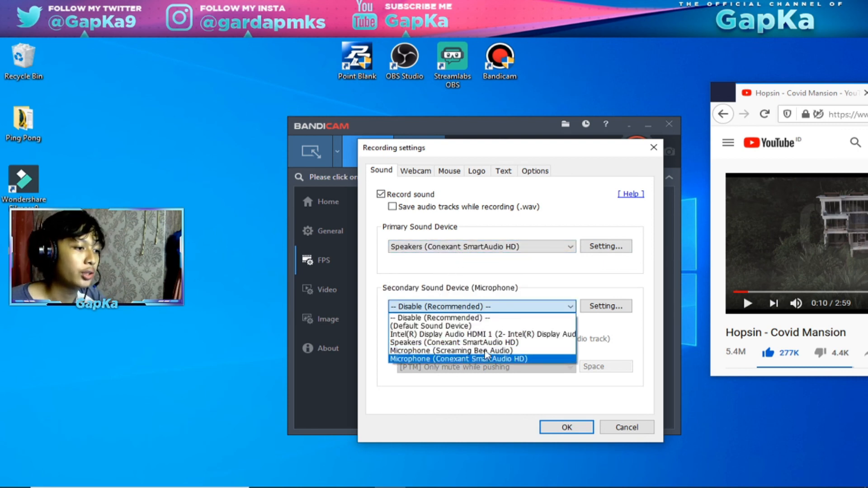
click(586, 286)
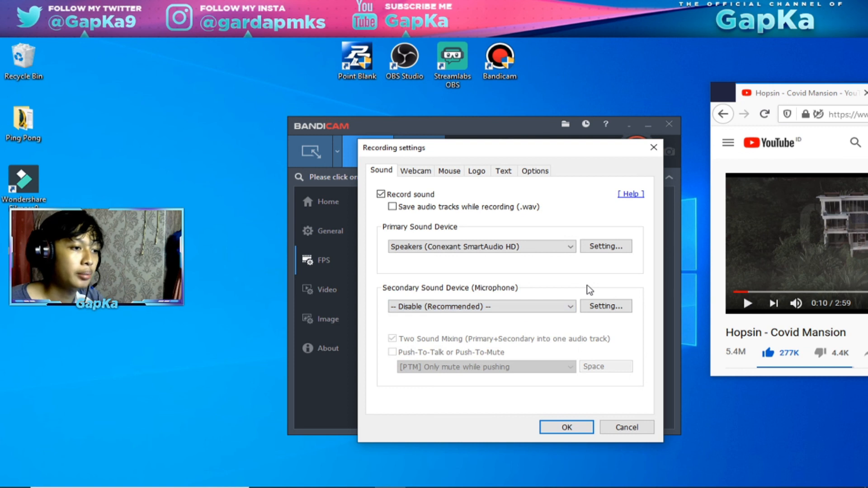
click(599, 306)
drag(265, 154, 173, 123)
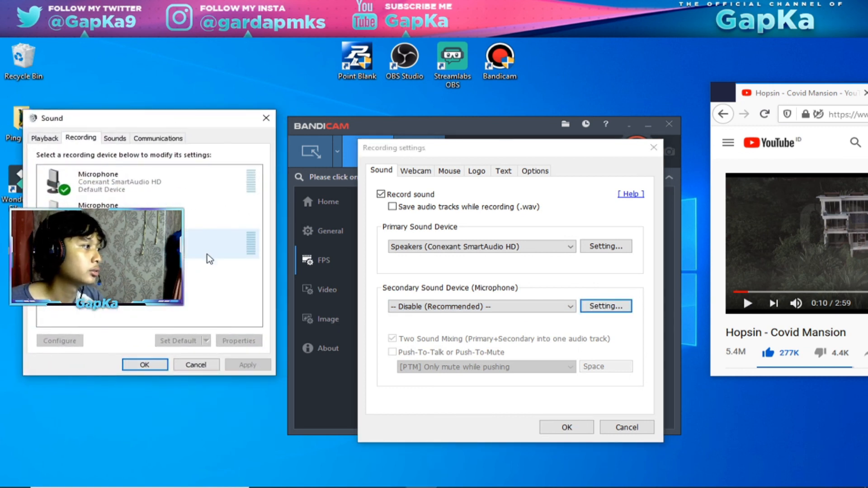
click(254, 189)
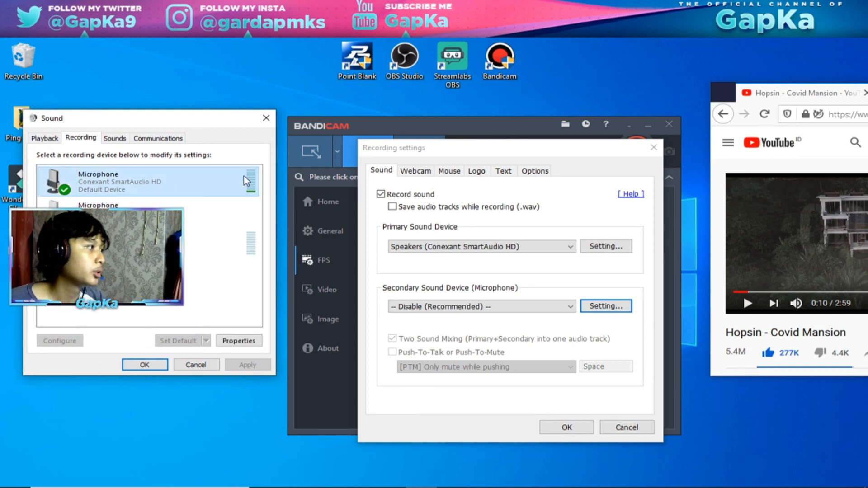
click(267, 118)
- Set the secondary sound device to Microphone (Conexant SmartAudio HD) and keep its volume at 80%
click(418, 307)
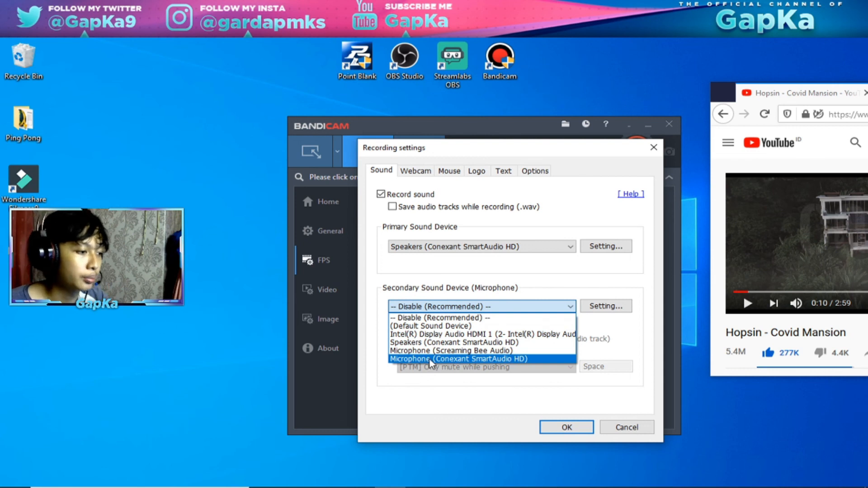
click(430, 359)
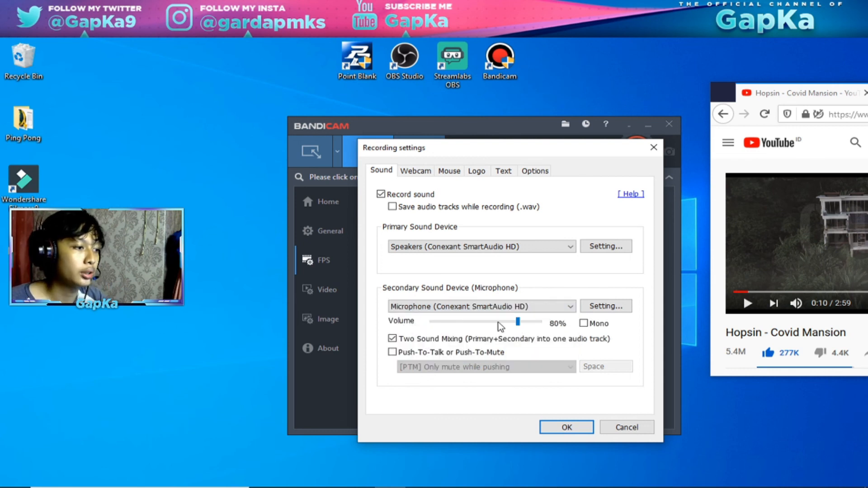
mouse_move(520, 323)
mouse_down()
mouse_move(543, 324)
mouse_move(518, 324)
mouse_up()
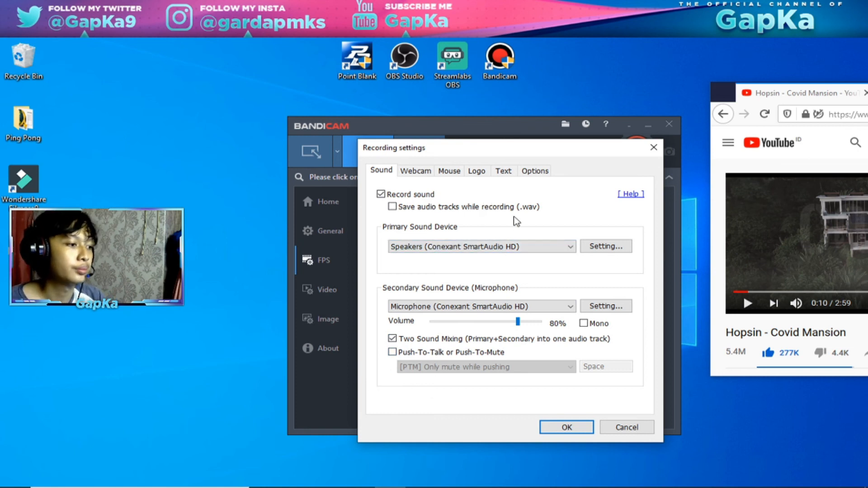
- Review the mouse, logo and text recording settings without changing them, and save the recording settings
click(458, 171)
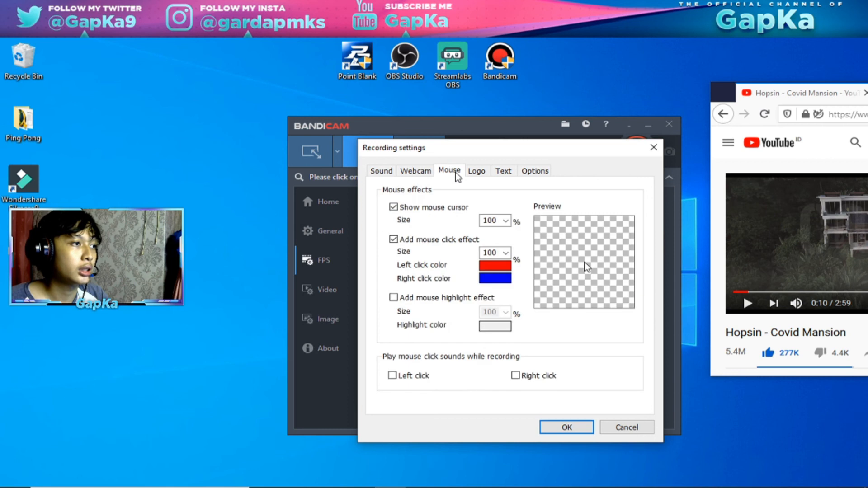
click(476, 171)
click(503, 171)
click(519, 171)
click(449, 171)
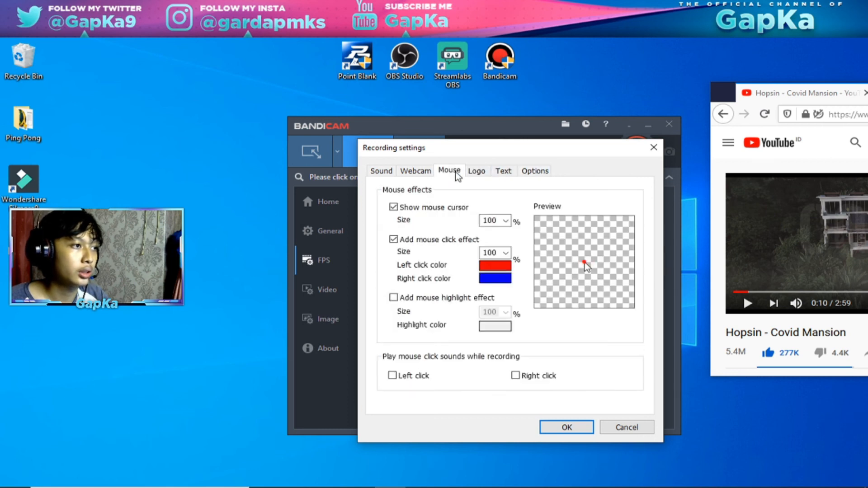
click(566, 426)
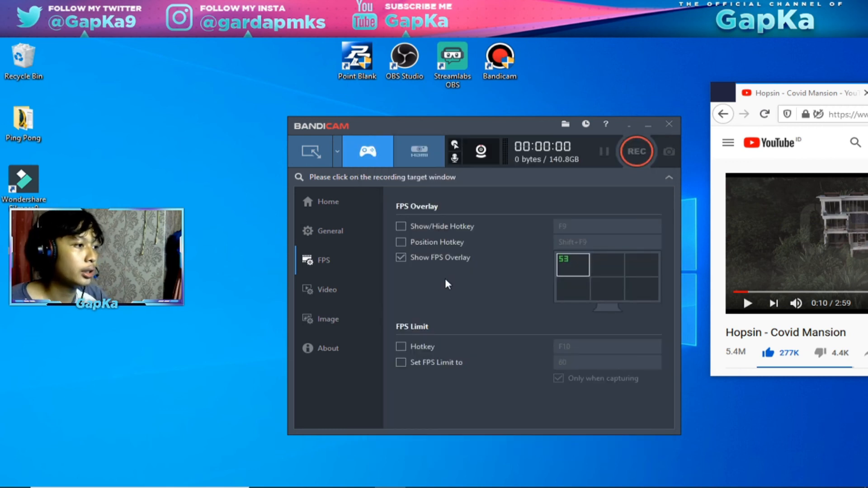
- In the general settings, create a folder named PB inside Videos\Baru\OK and choose it as the output folder
click(329, 231)
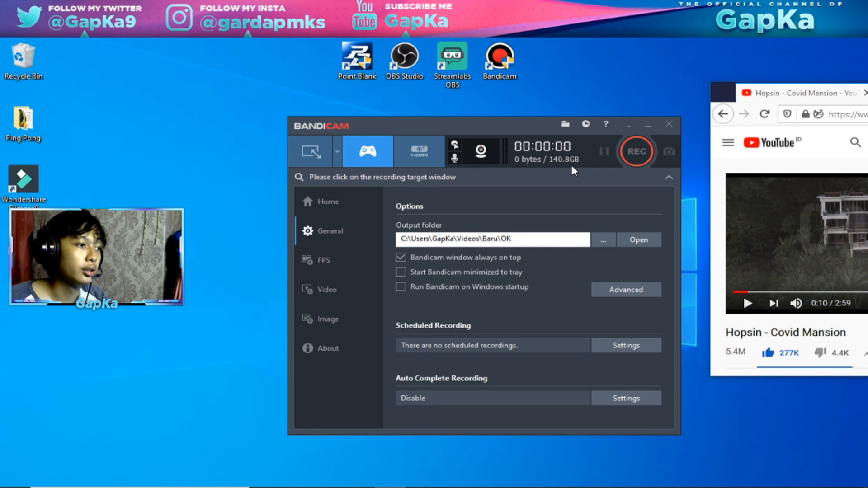
drag(402, 243, 517, 242)
click(535, 240)
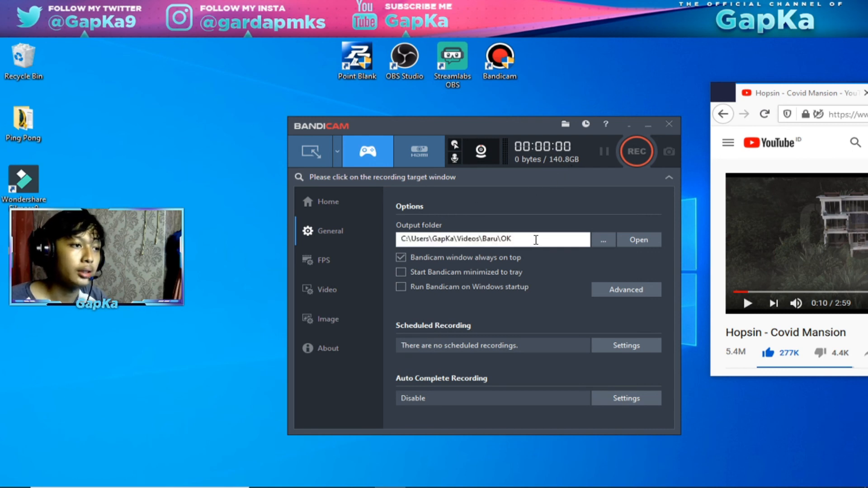
click(604, 240)
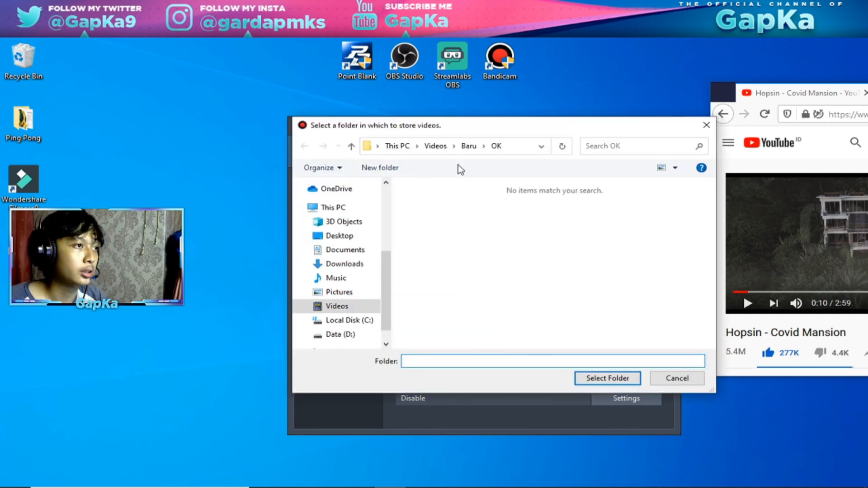
right_click(450, 248)
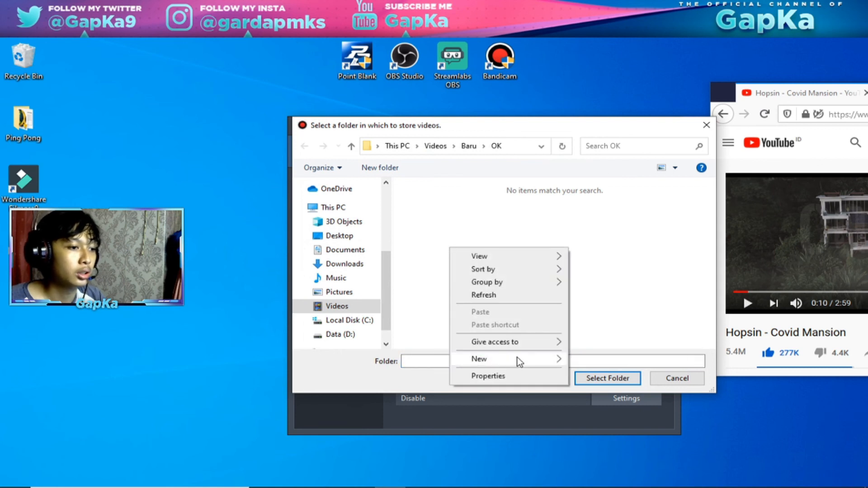
mouse_move(517, 357)
click(642, 240)
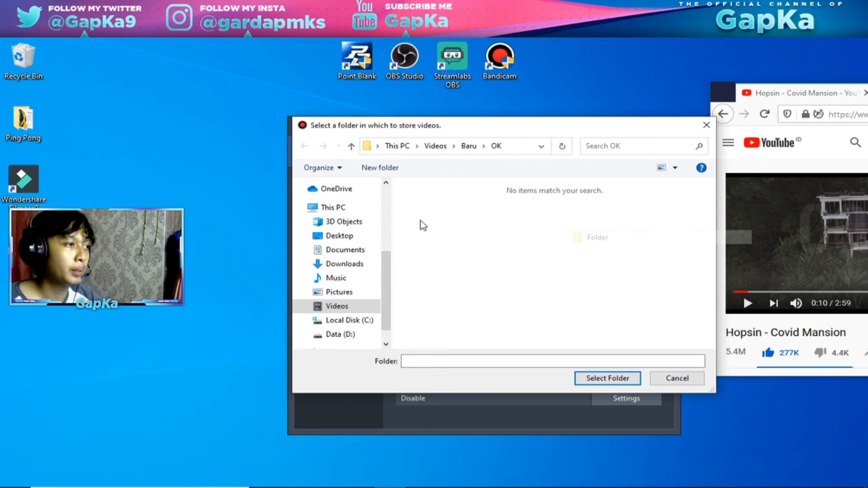
text(PB)
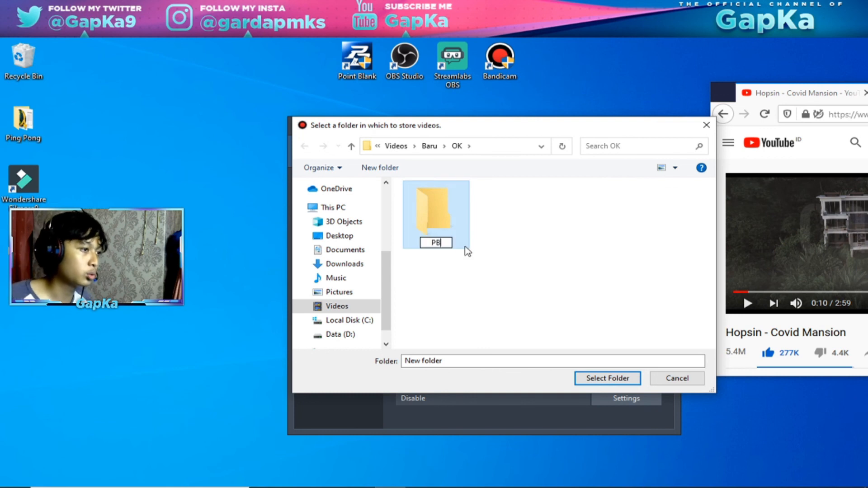
key(Return)
double_click(433, 229)
click(604, 380)
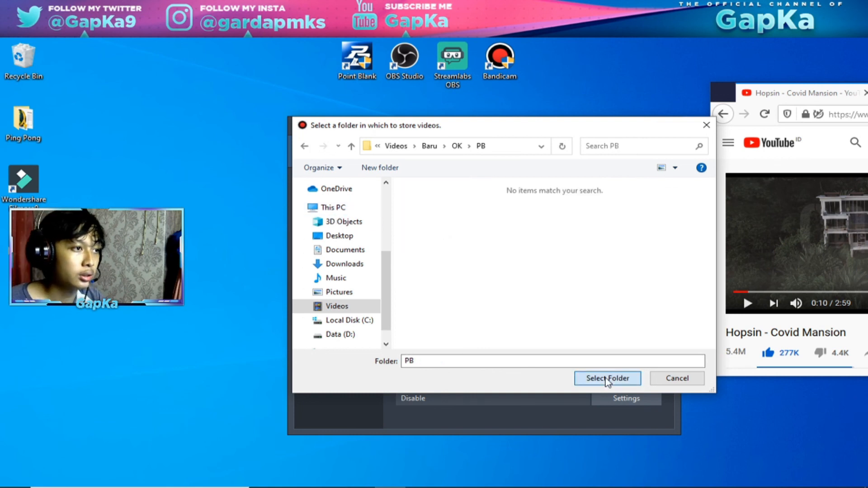
- Open the PB output folder to check its contents, and return to the Bandicam general settings
mouse_move(531, 241)
mouse_down()
mouse_move(435, 251)
mouse_move(545, 235)
mouse_move(428, 253)
mouse_move(545, 235)
mouse_up()
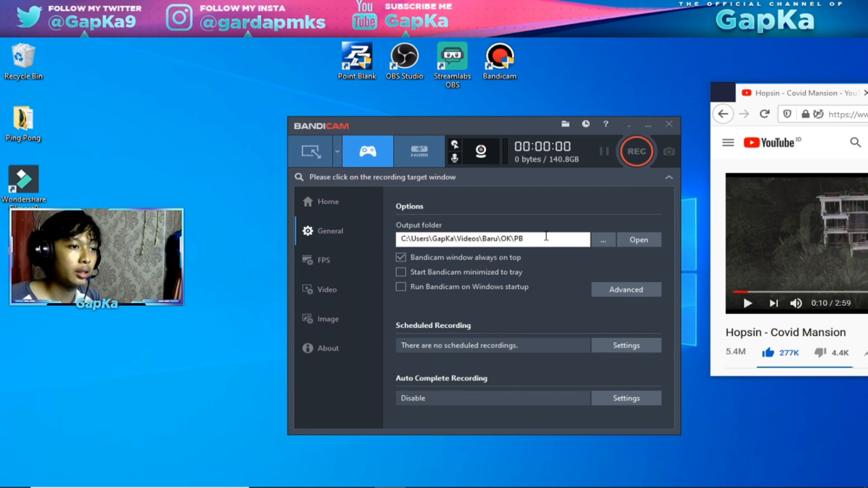
click(638, 240)
drag(212, 241, 280, 200)
click(566, 208)
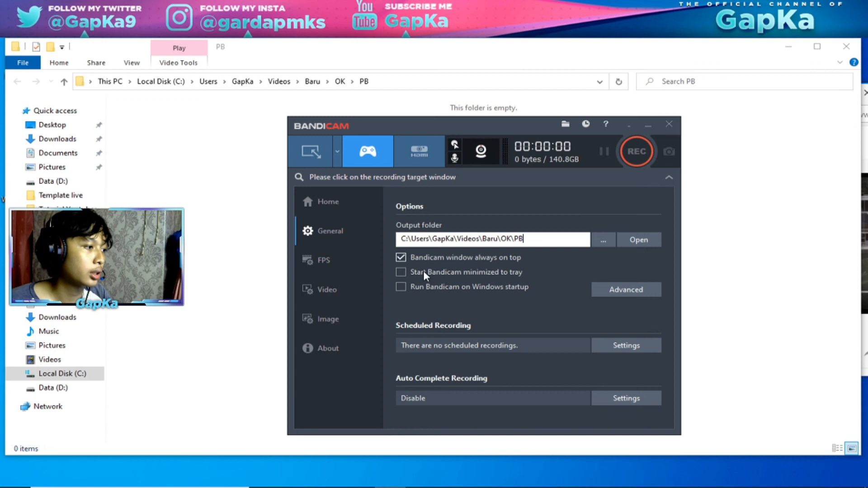
- In the video settings, examine the available format presets without choosing one
click(351, 294)
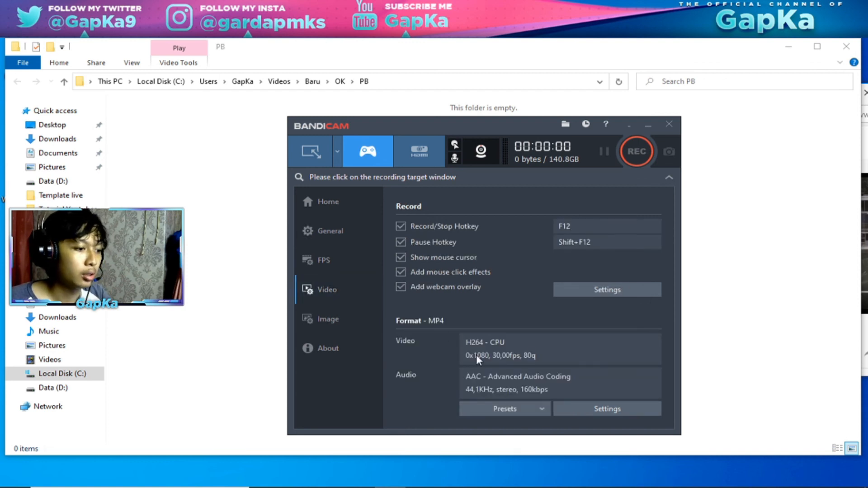
click(524, 406)
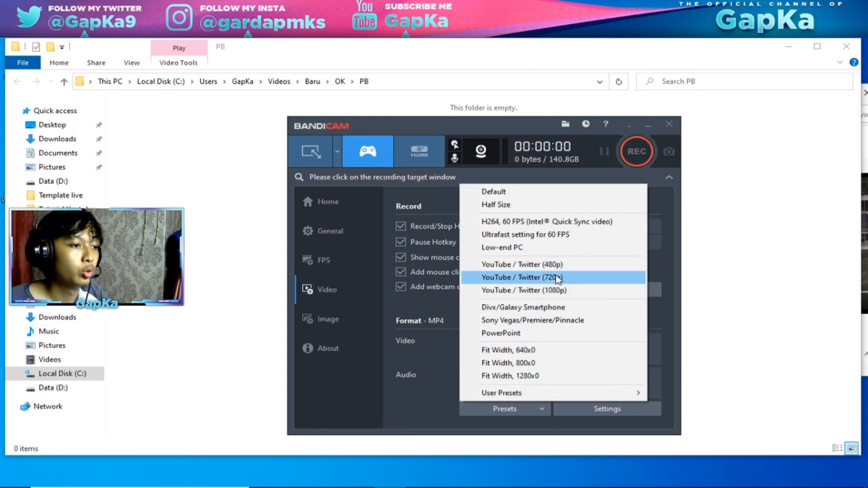
click(519, 409)
- Try a custom video size and quality 100 in the MP4 format settings, look at the audio bitrate choices, and discard the changes
click(613, 411)
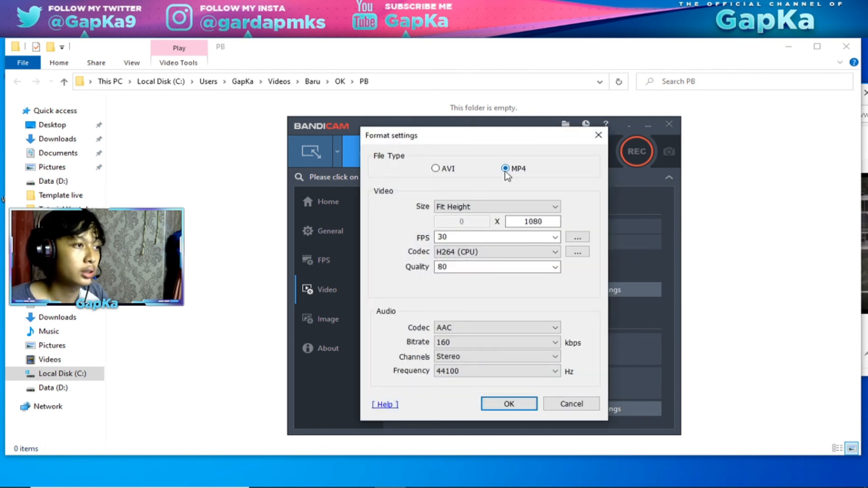
click(500, 207)
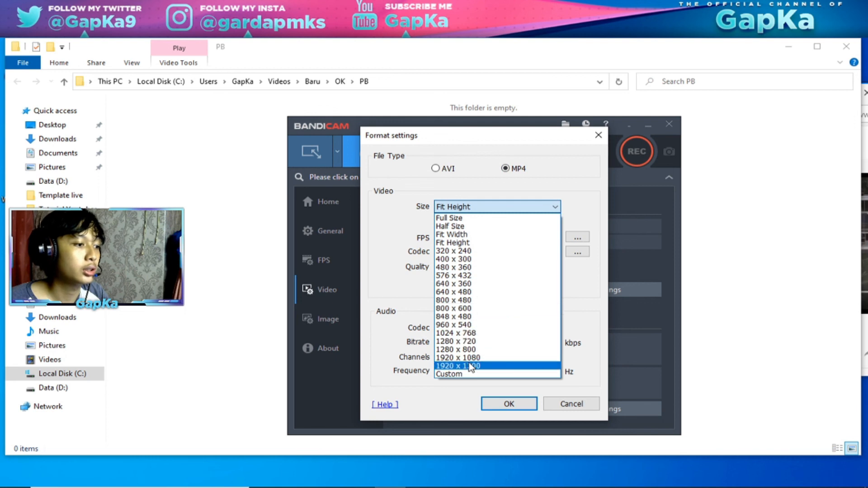
click(473, 378)
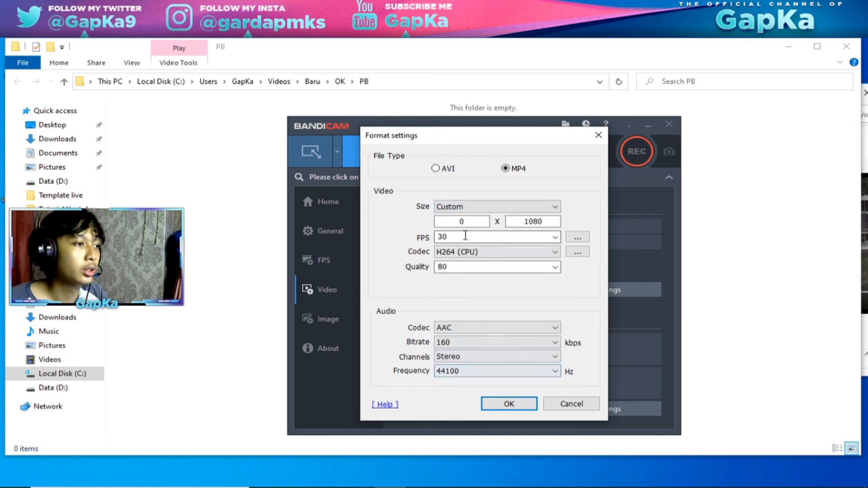
double_click(461, 221)
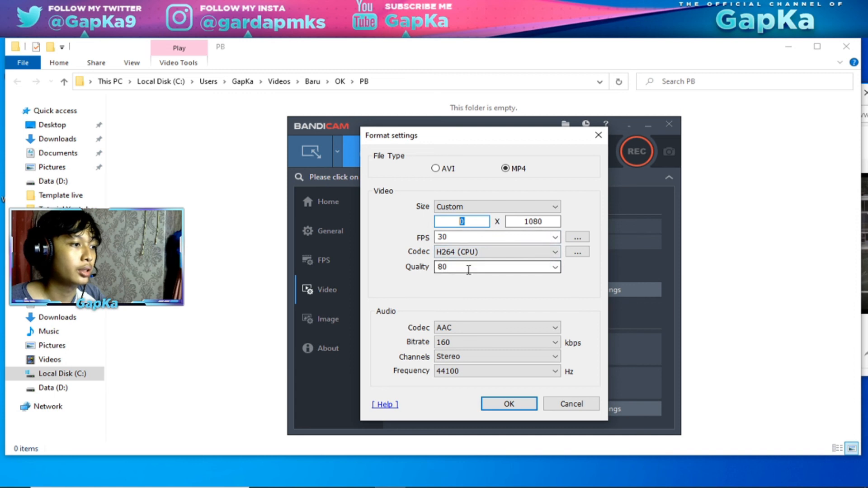
click(560, 266)
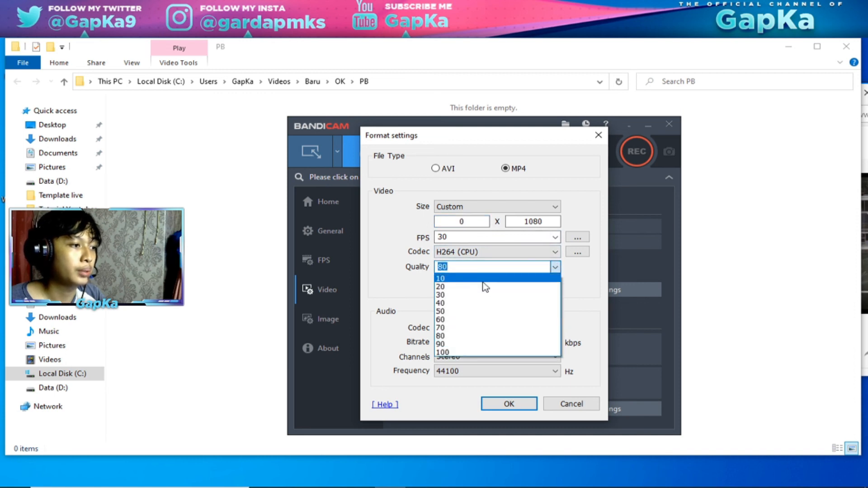
click(556, 267)
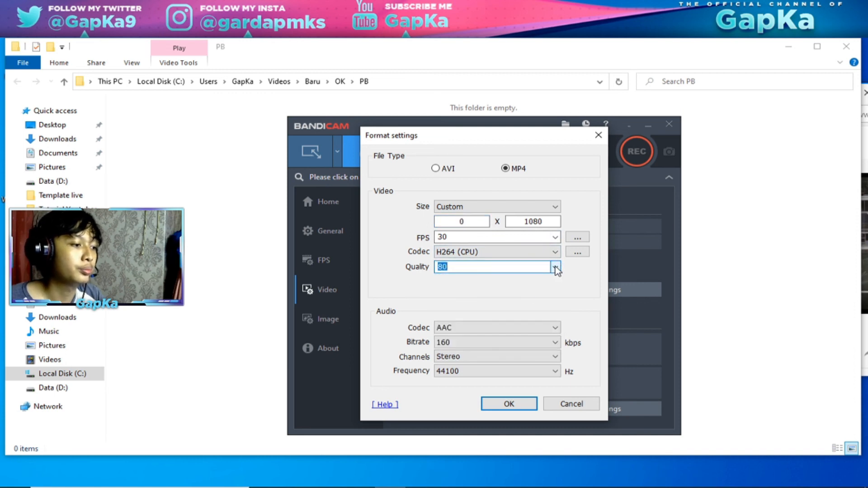
scroll(556, 267, down, 2)
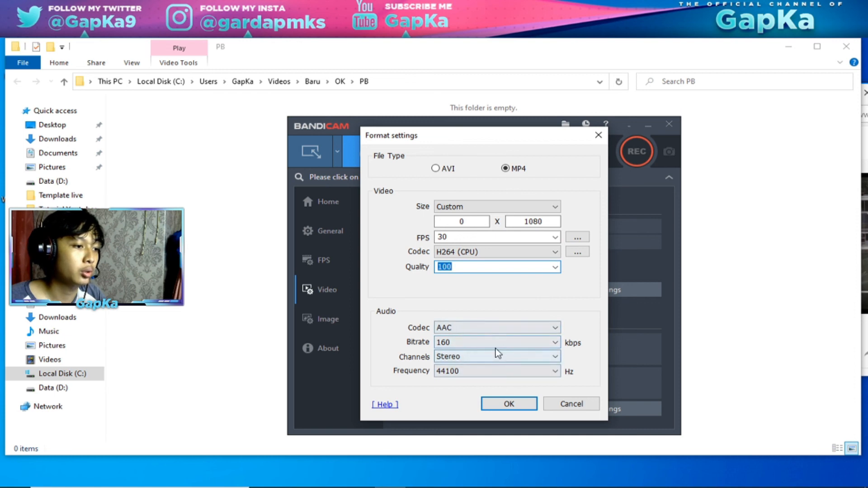
click(509, 342)
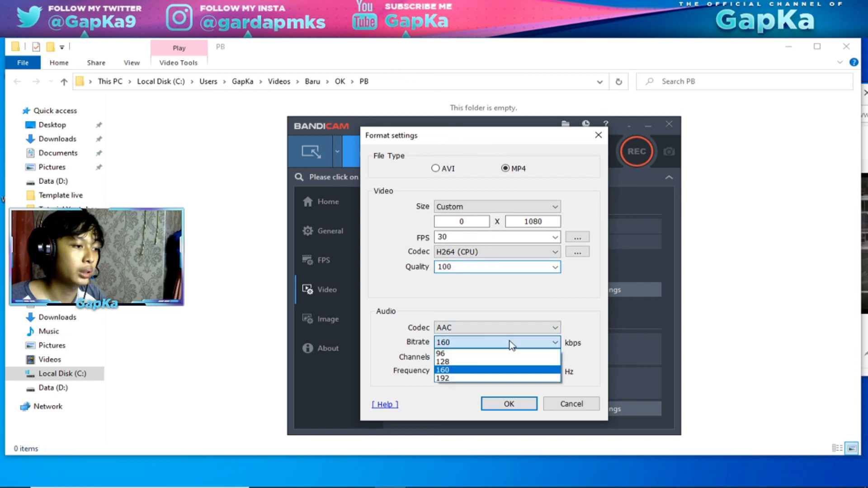
click(600, 317)
click(573, 403)
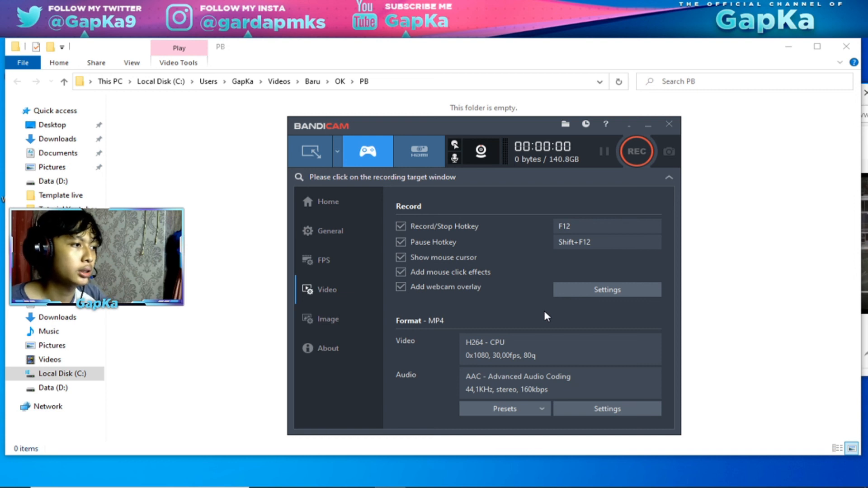
- Turn off showing the mouse cursor and adding mouse click effects in video recordings
click(401, 258)
click(401, 272)
click(401, 272)
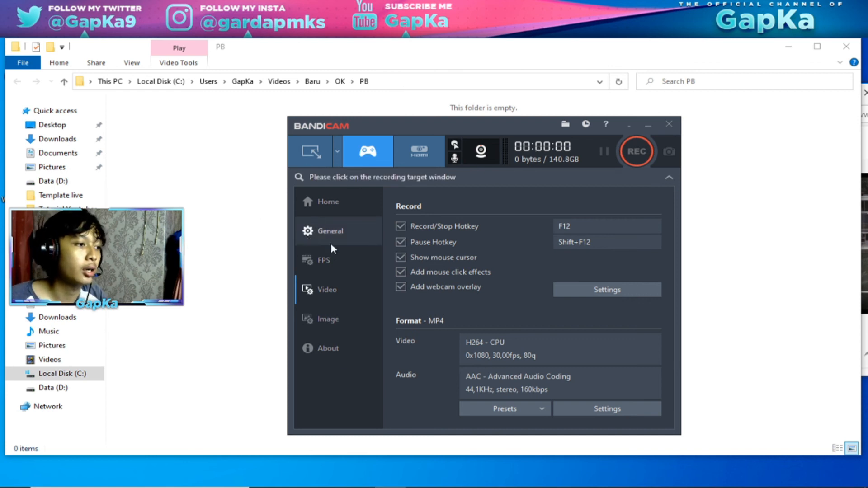
click(403, 259)
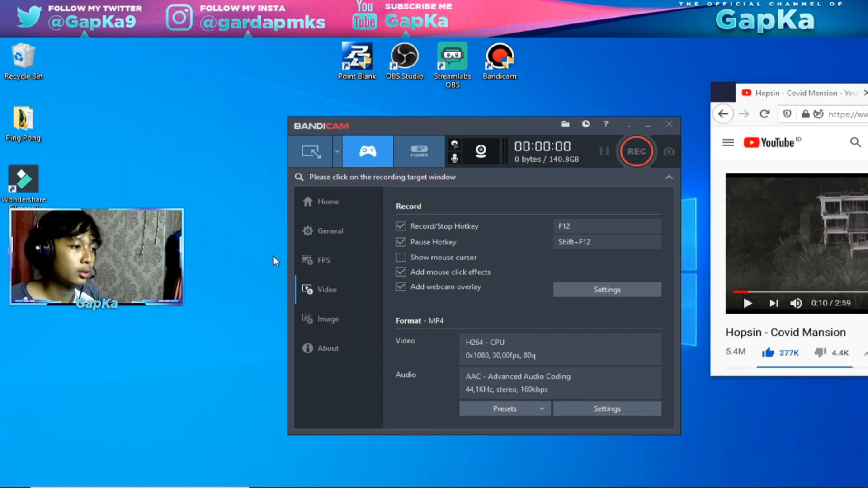
click(401, 271)
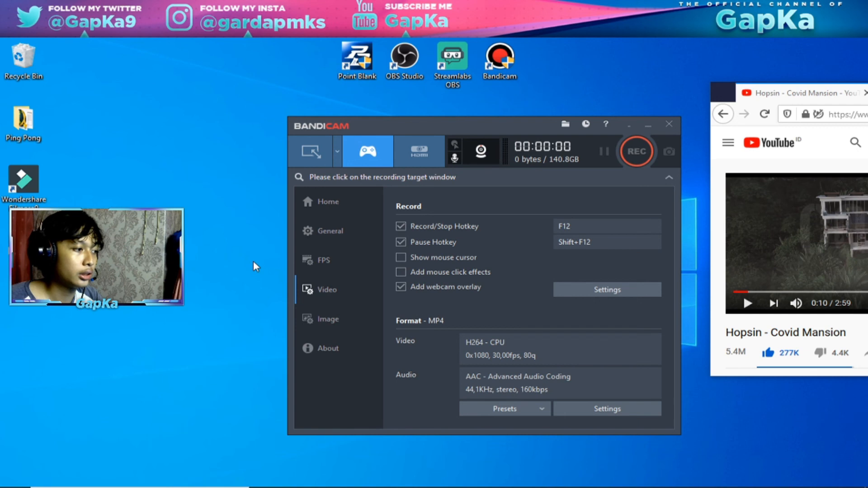
- In the image settings, try a custom JPG quality of 20, and set the capture format to JPG - High quality
click(332, 313)
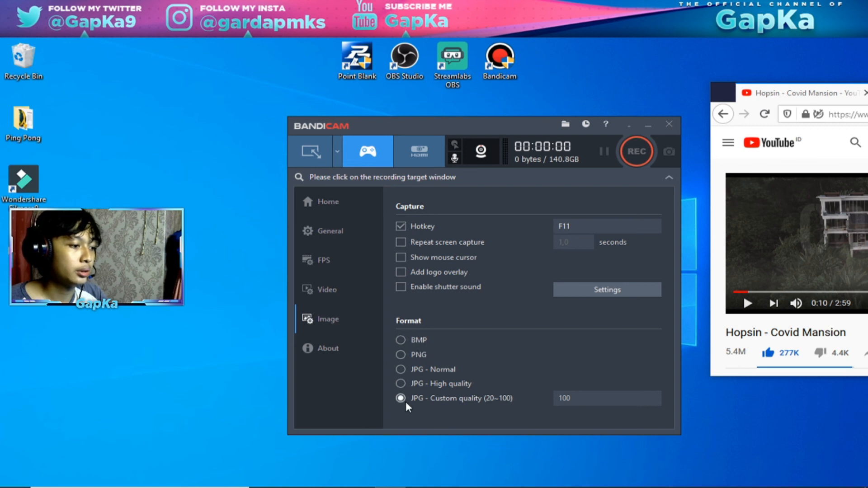
double_click(593, 398)
text(20)
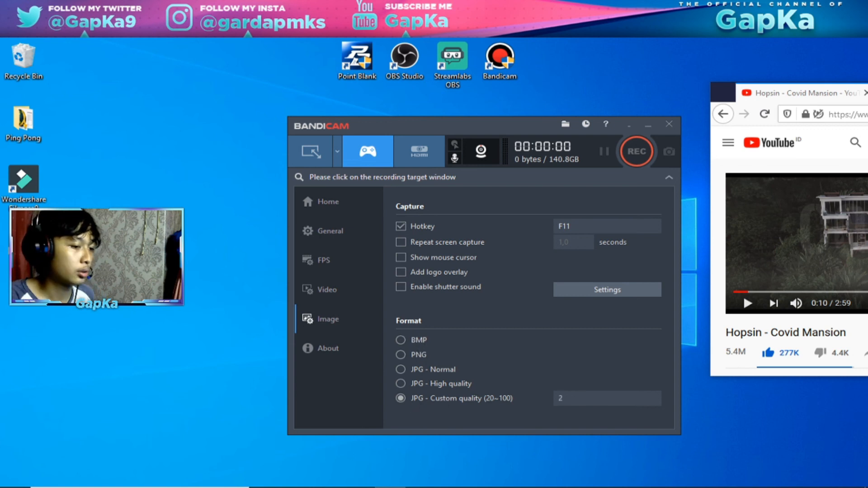
click(569, 401)
key(BackSpace)
key(BackSpace)
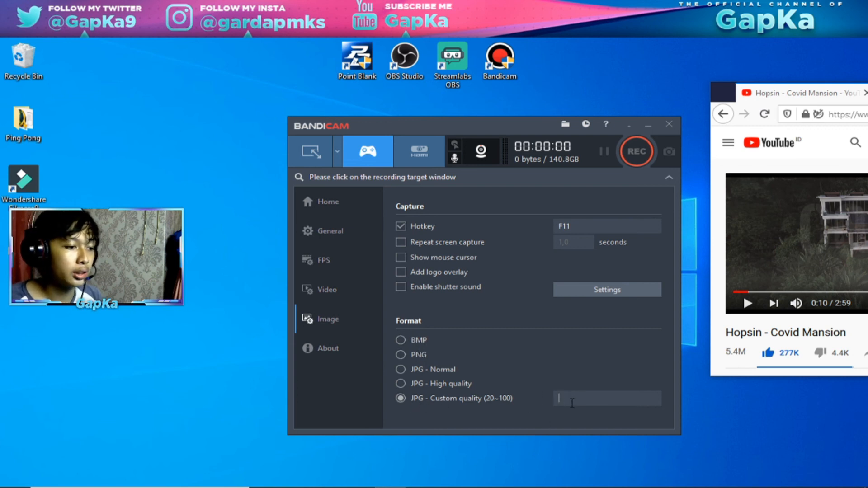
click(549, 382)
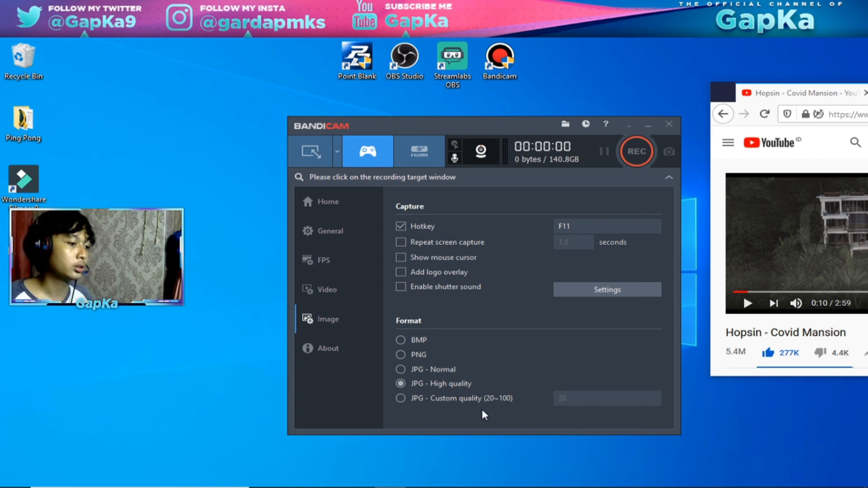
click(498, 399)
click(422, 384)
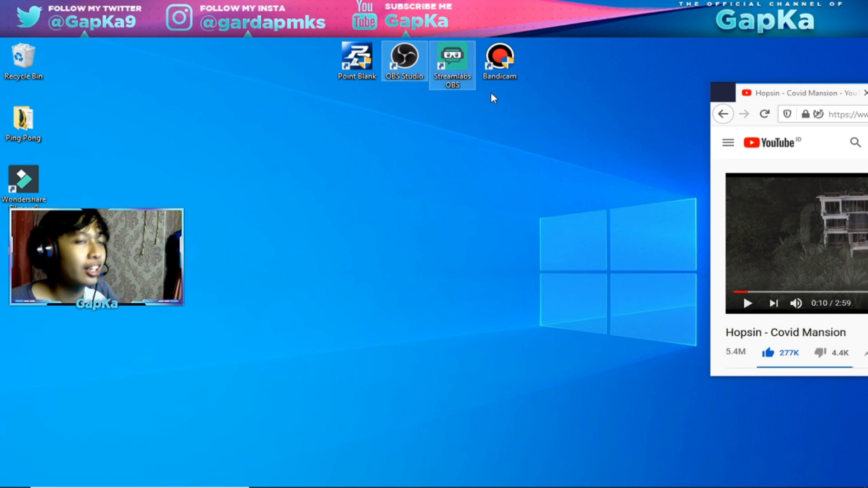
drag(401, 101, 474, 79)
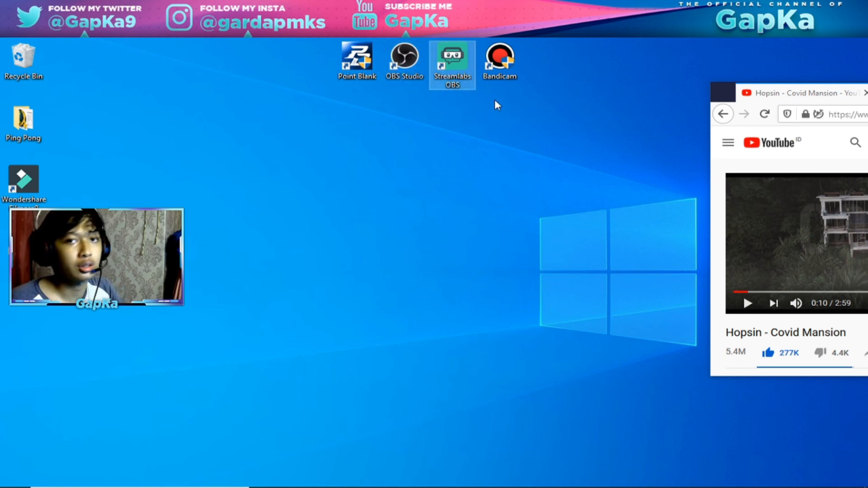